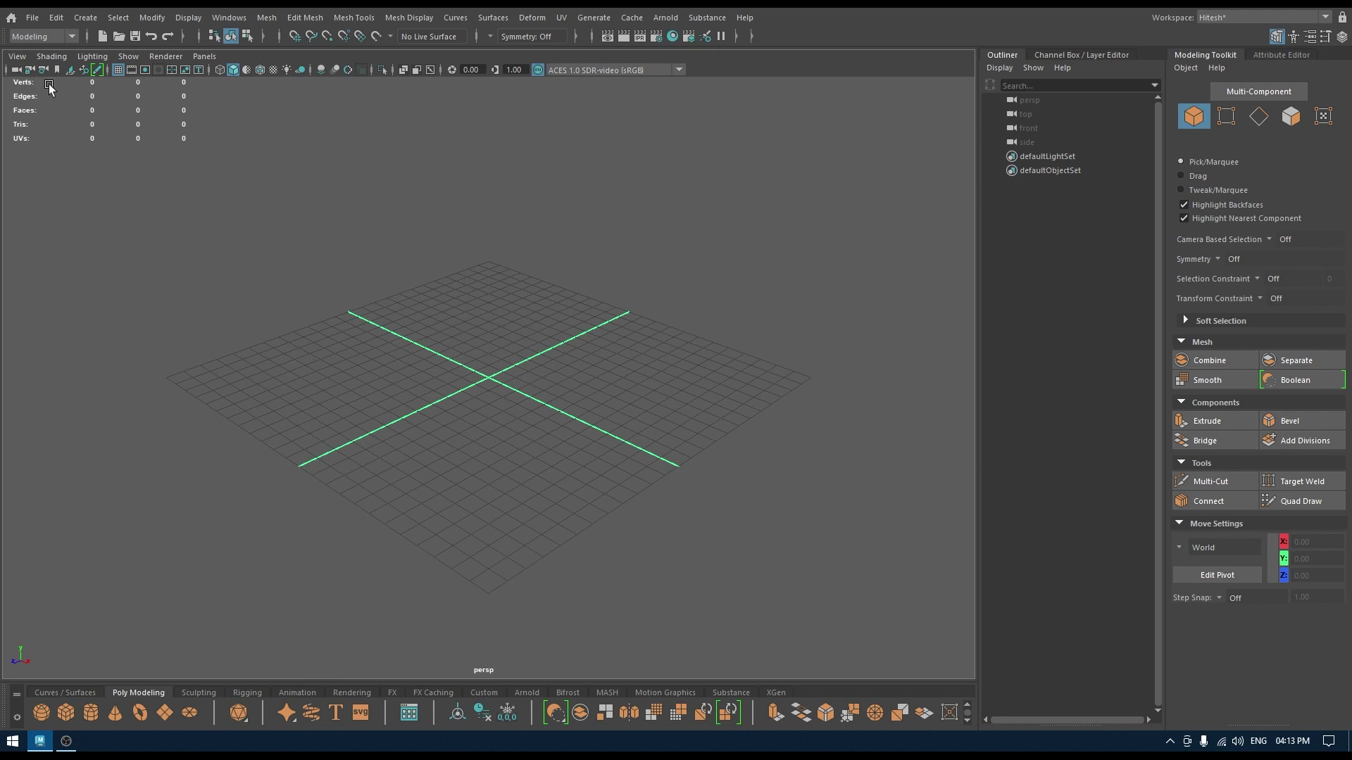
Import front.png from the Desktop Image Plane folder as an image plane in the perspective view.
{"action": "left_click", "coordinate": [17, 56]}
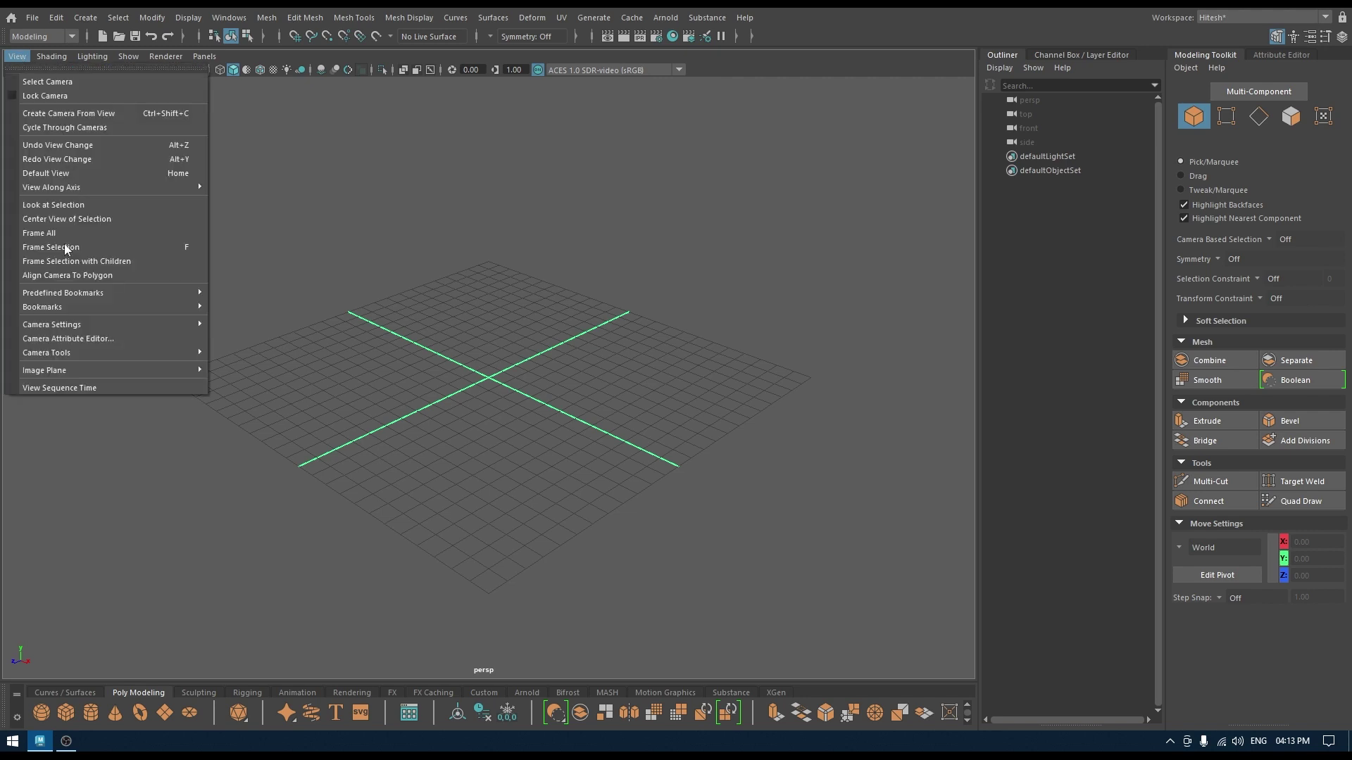
{"action": "mouse_move", "coordinate": [193, 370]}
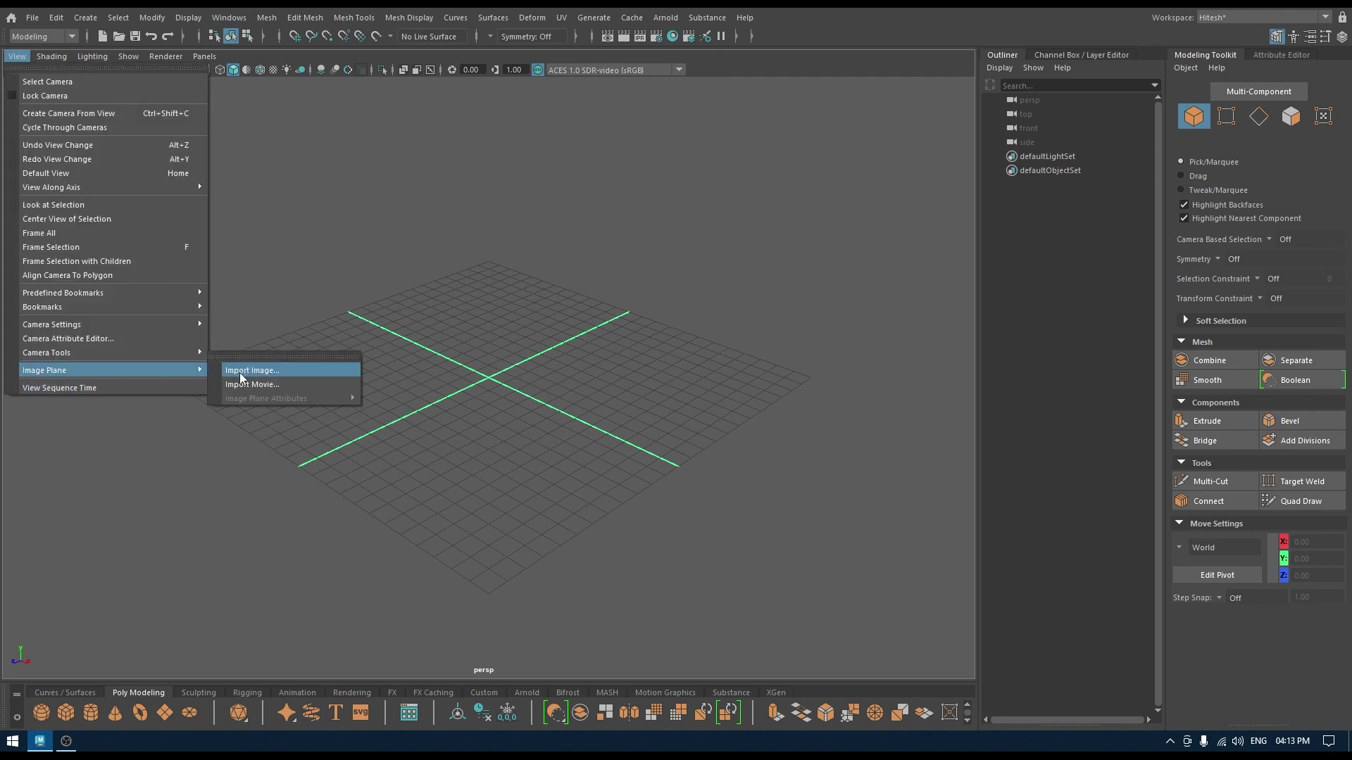
{"action": "left_click", "coordinate": [254, 370]}
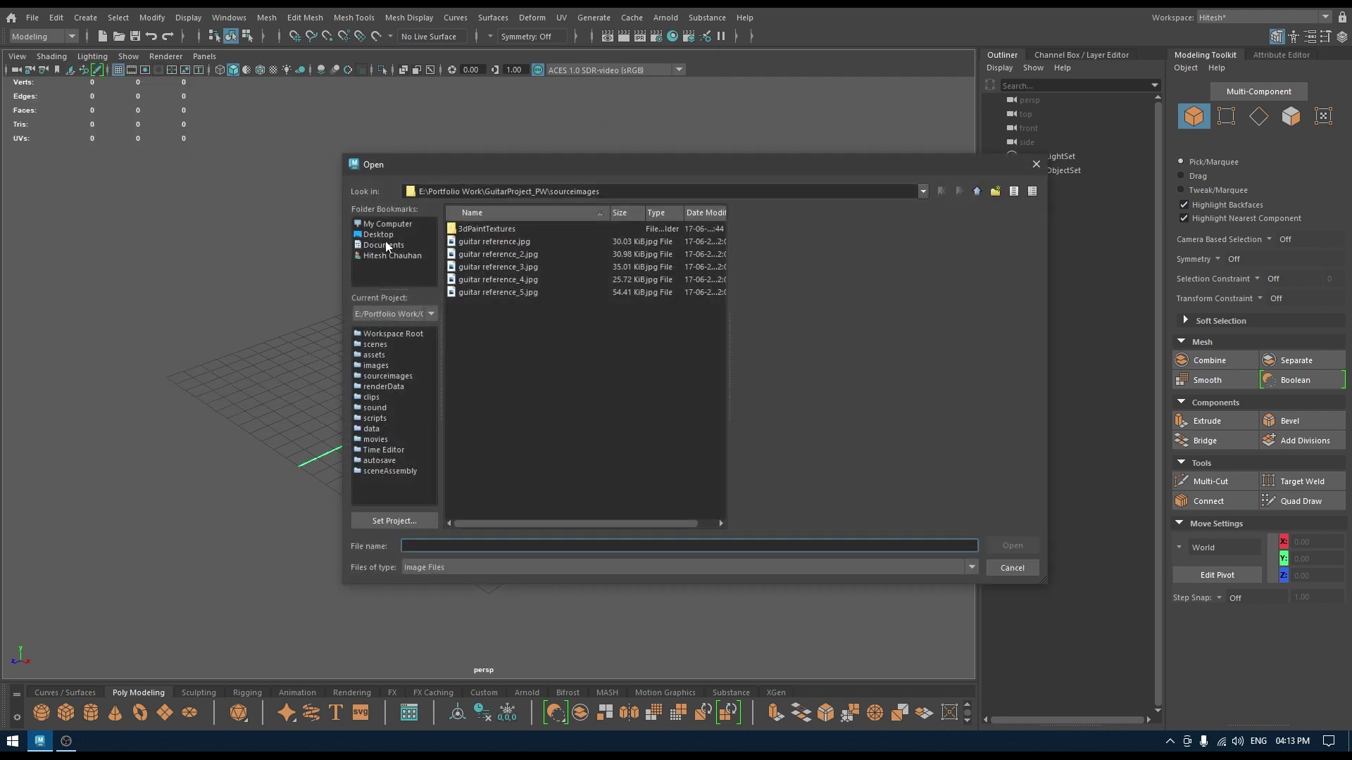
{"action": "type", "text": "C:\\Users\\Hitesh Chauhan\\Desktop\\Image Plane"}
{"action": "key", "text": "Return"}
{"action": "double_click", "coordinate": [484, 241]}
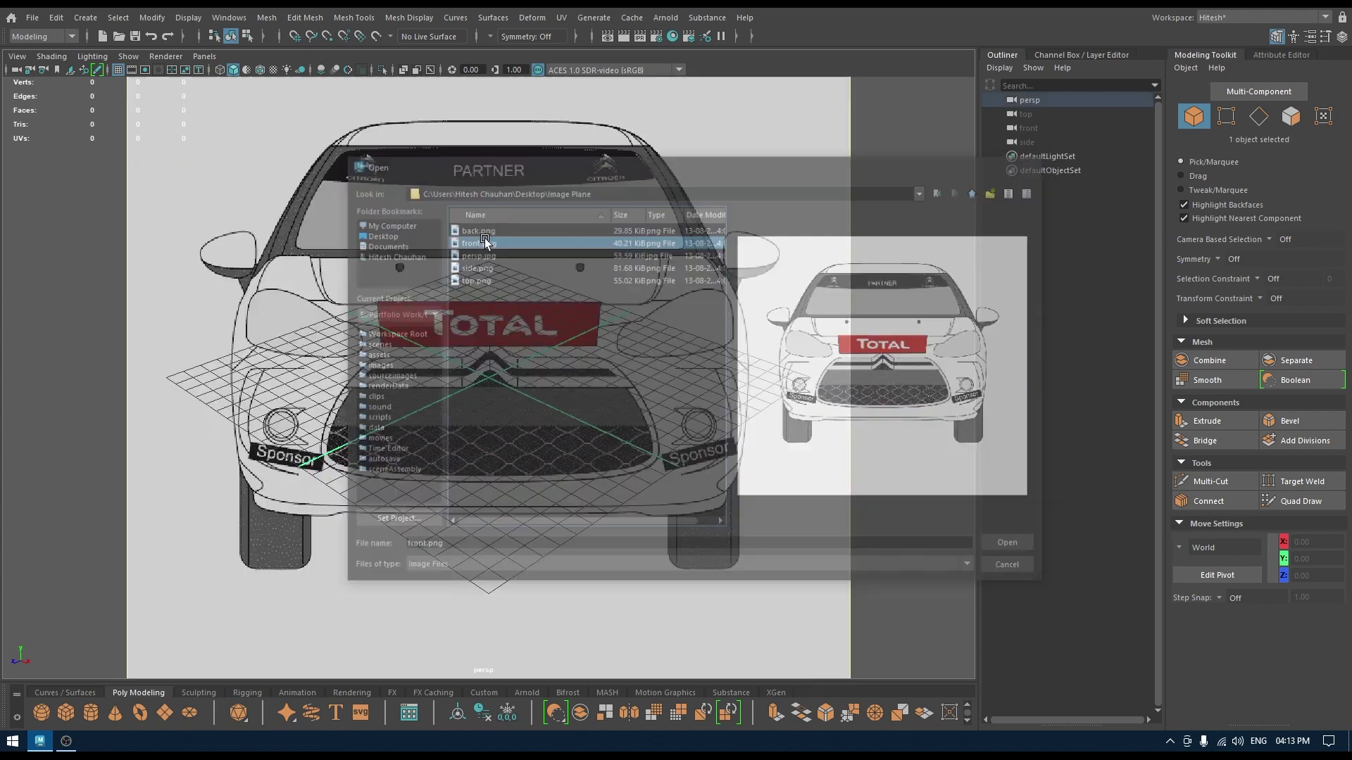
{"action": "right_click_drag", "start_coordinate": [535, 351], "coordinate": [497, 205], "text": "alt"}
{"action": "right_click_drag", "start_coordinate": [588, 326], "coordinate": [874, 255], "text": "alt"}
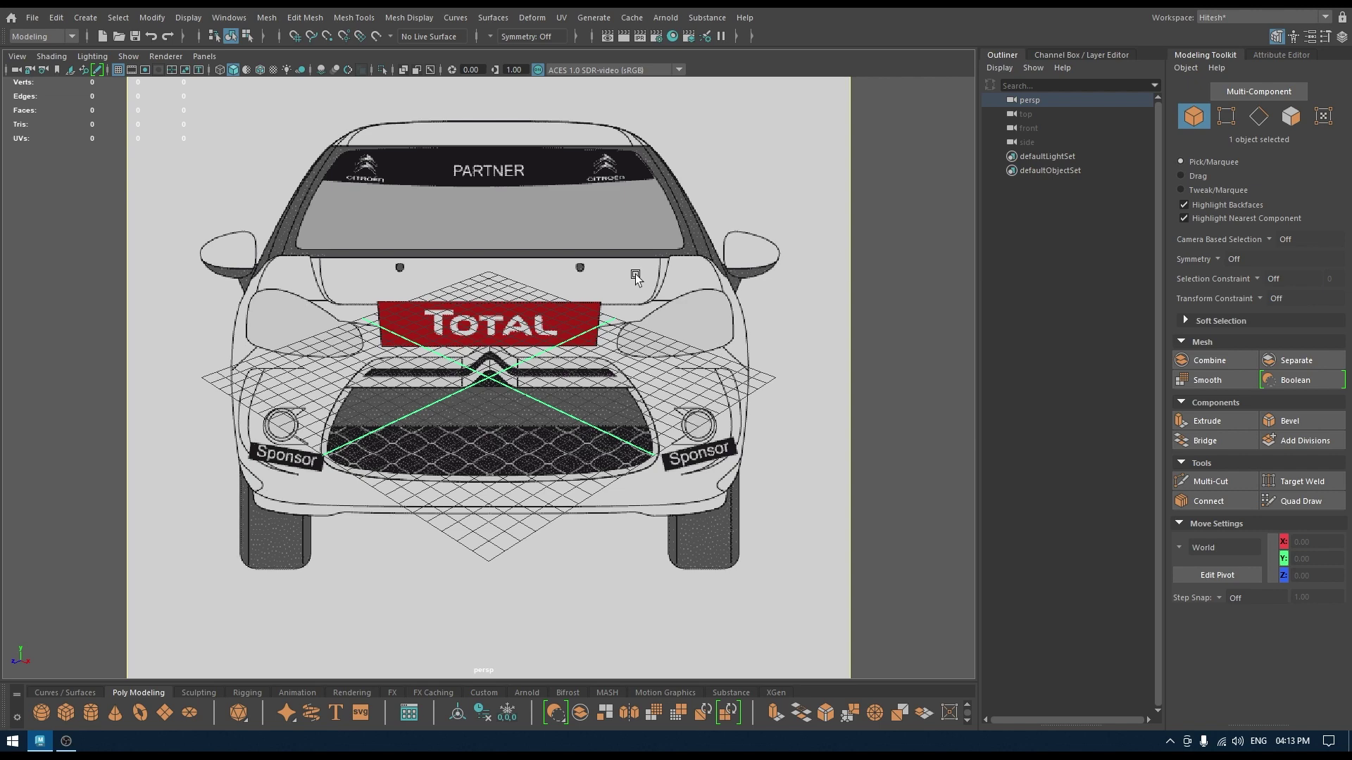
Create a polygon cube, scale it up and move it back to about X -34.42, Z -34.84 in front of the camera's image.
{"action": "left_click", "coordinate": [919, 357]}
{"action": "right_click_drag", "start_coordinate": [916, 352], "coordinate": [909, 402], "text": "shift"}
{"action": "key", "text": "r"}
{"action": "left_click_drag", "start_coordinate": [491, 379], "coordinate": [726, 561]}
{"action": "key", "text": "w"}
{"action": "left_click_drag", "start_coordinate": [437, 402], "coordinate": [503, 244]}
{"action": "scroll", "coordinate": [552, 289], "scroll_direction": "down", "scroll_amount": 3}
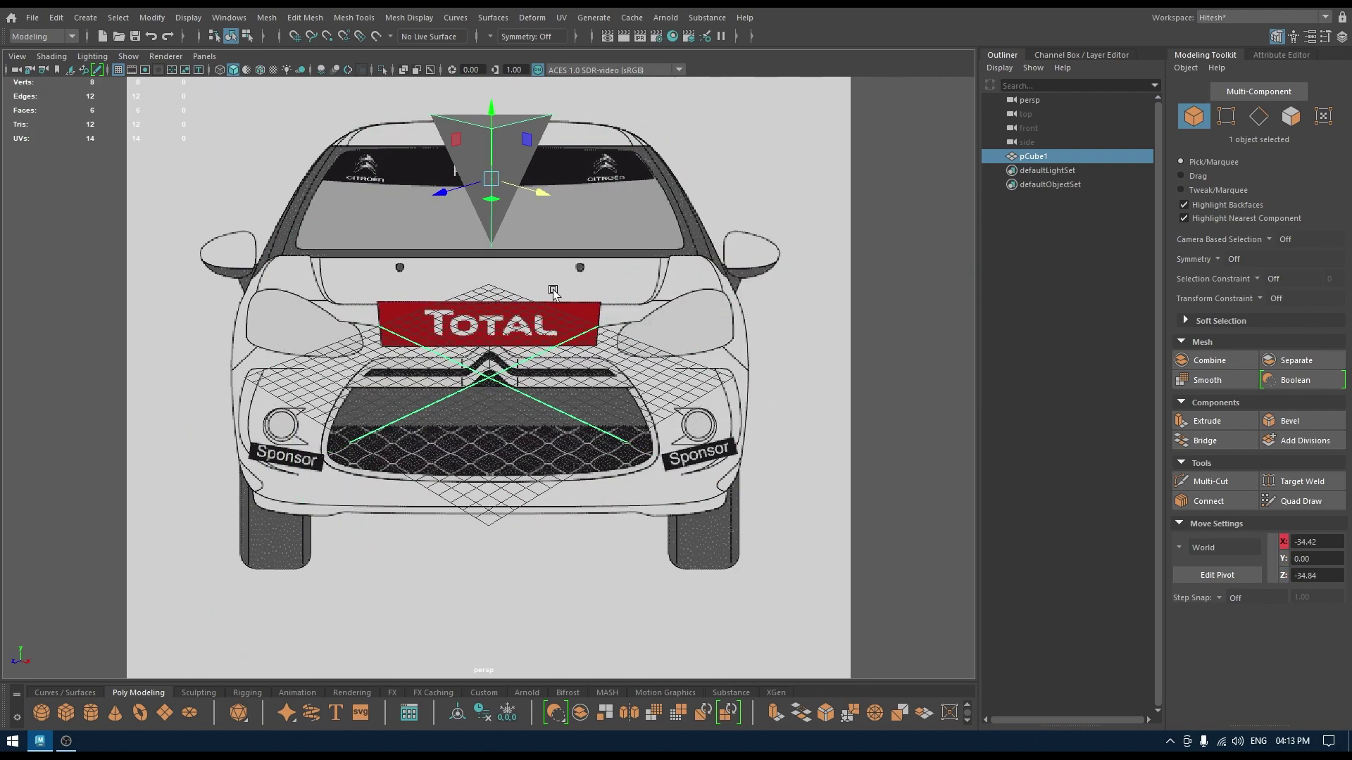
{"action": "scroll", "coordinate": [558, 303], "scroll_direction": "up", "scroll_amount": 2}
{"action": "middle_click_drag", "start_coordinate": [563, 273], "coordinate": [576, 402], "text": "alt"}
{"action": "right_click_drag", "start_coordinate": [576, 401], "coordinate": [658, 319], "text": "alt"}
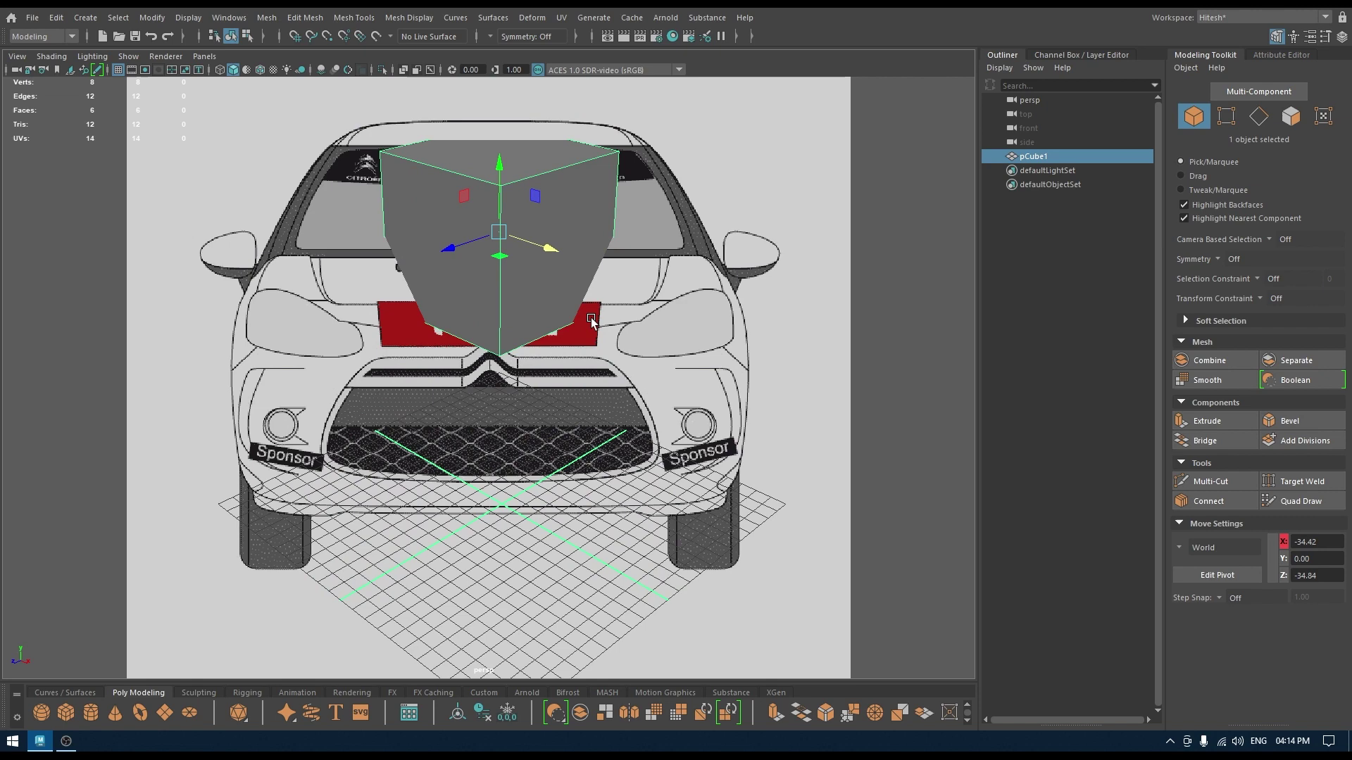
{"action": "right_click_drag", "start_coordinate": [694, 389], "coordinate": [637, 171], "text": "alt"}
{"action": "left_click_drag", "start_coordinate": [637, 169], "coordinate": [792, 336], "text": "alt"}
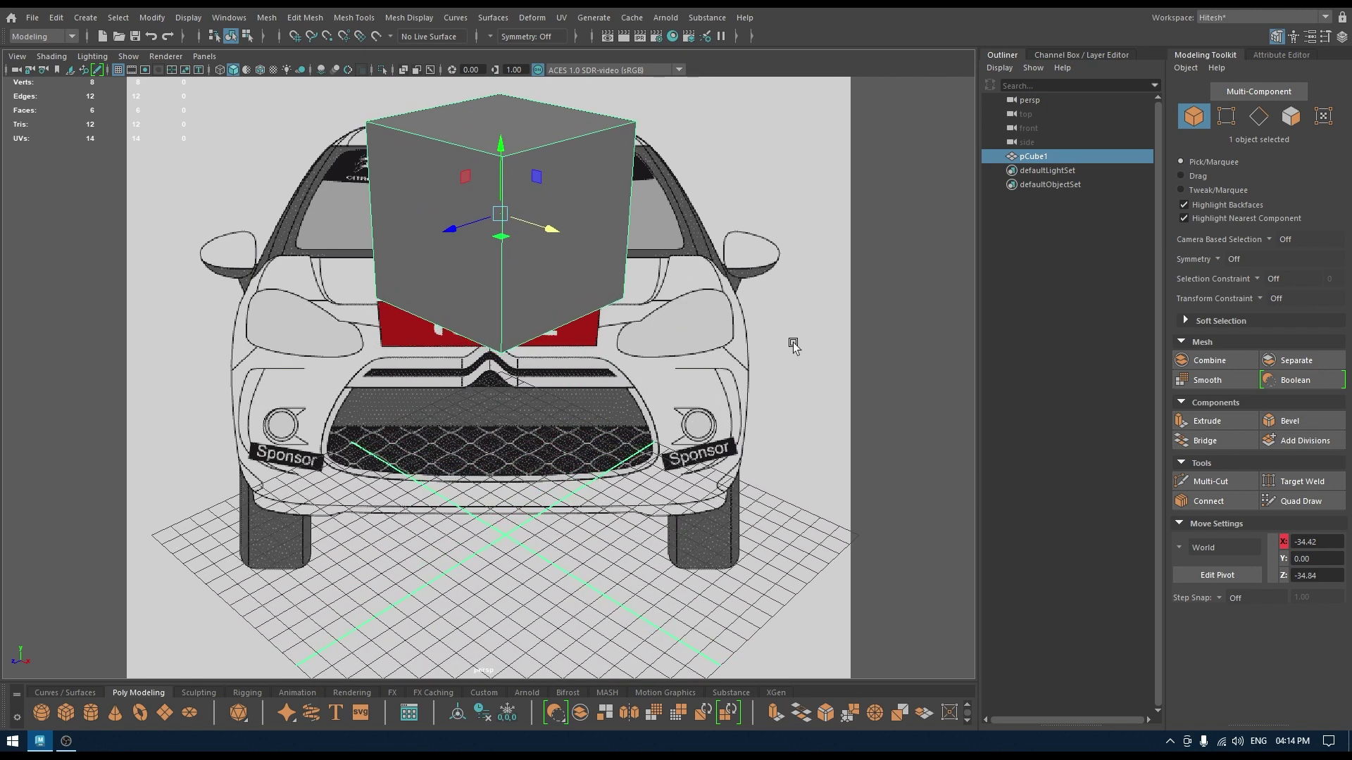
{"action": "left_click_drag", "start_coordinate": [794, 345], "coordinate": [774, 389], "text": "alt"}
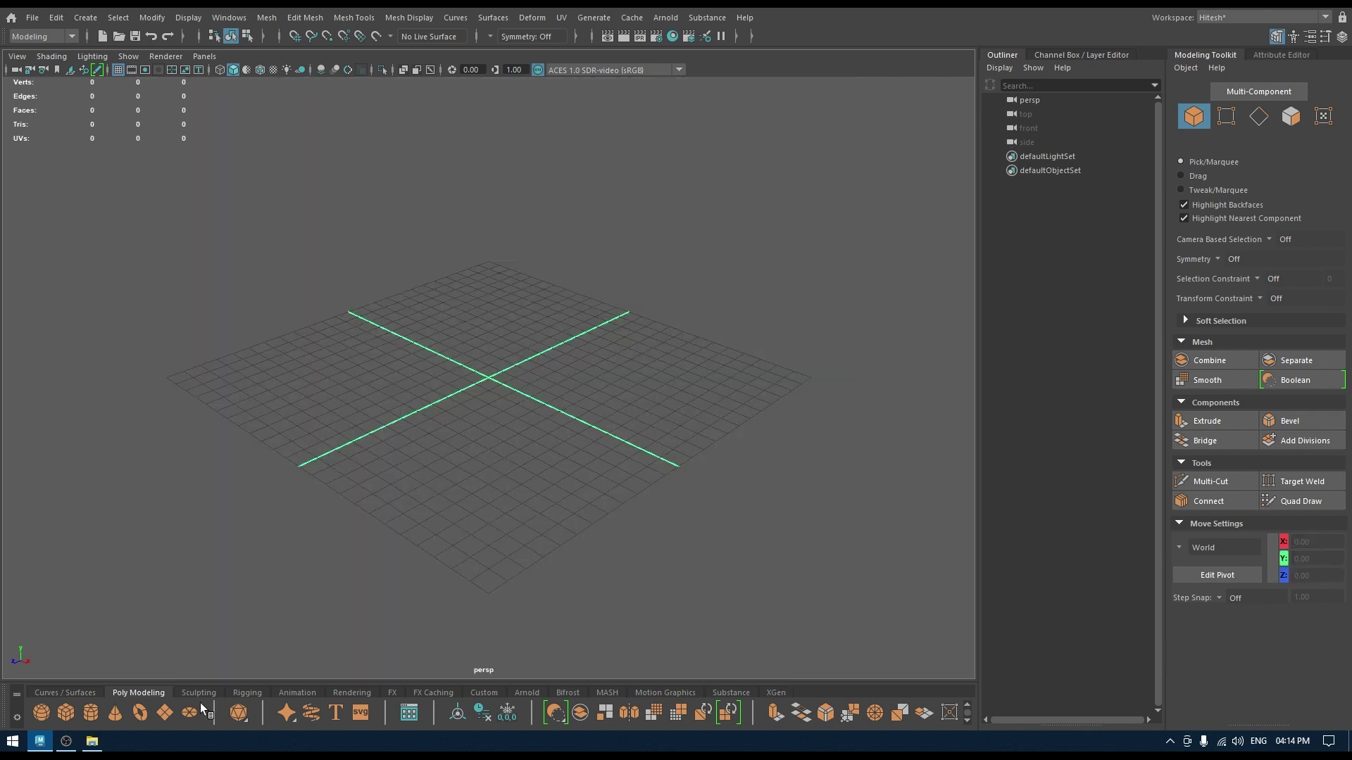
Switch to File Explorer, examine the reference images in the Image Plane folder and return to Maya.
{"action": "left_click", "coordinate": [91, 741]}
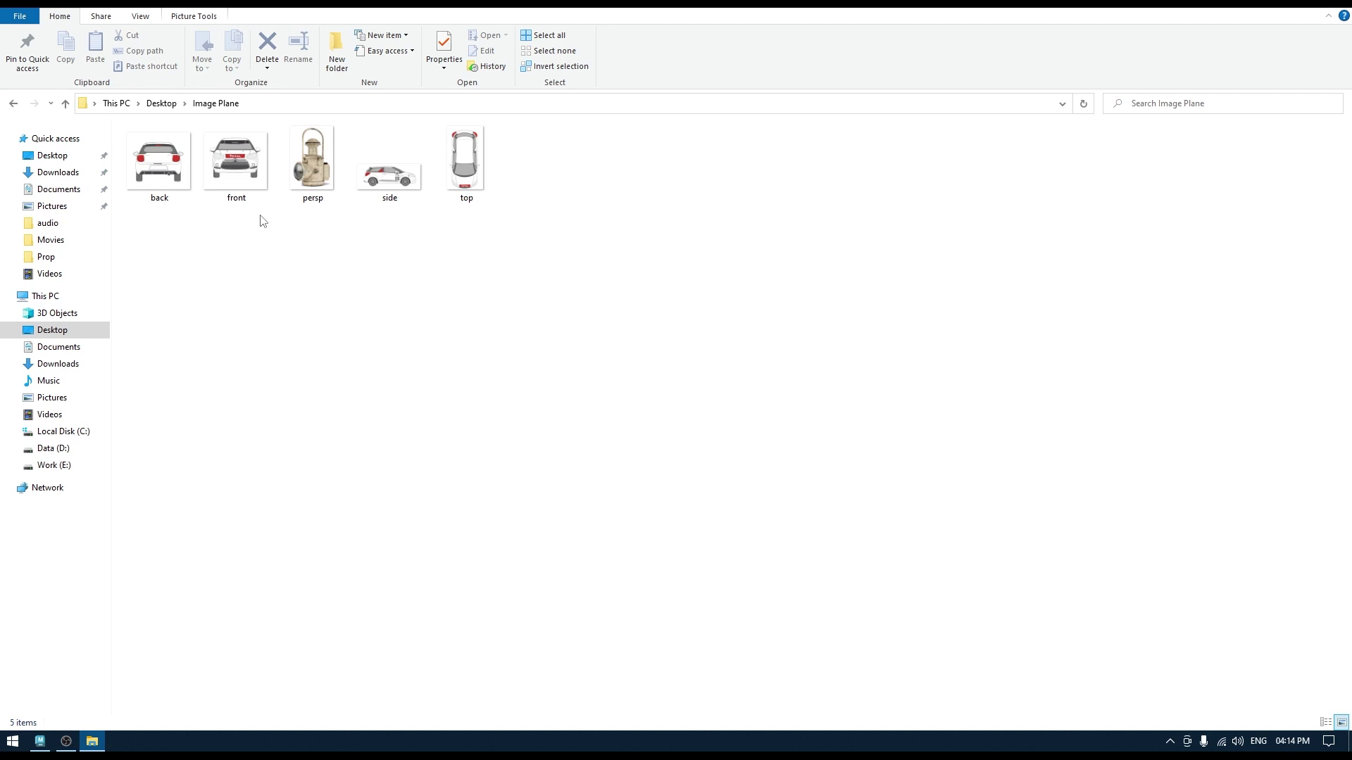
{"action": "left_click", "coordinate": [39, 742]}
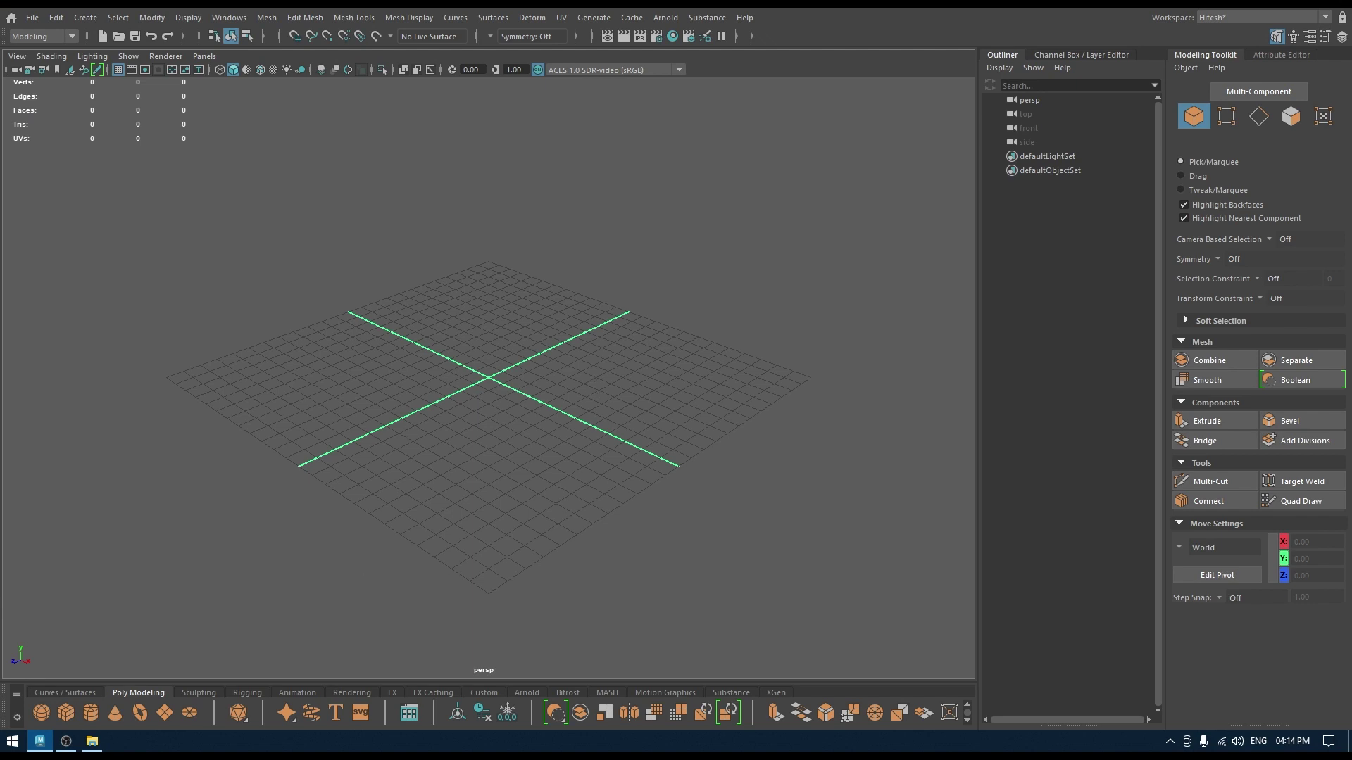
{"action": "left_click", "coordinate": [93, 741]}
{"action": "left_click", "coordinate": [236, 169]}
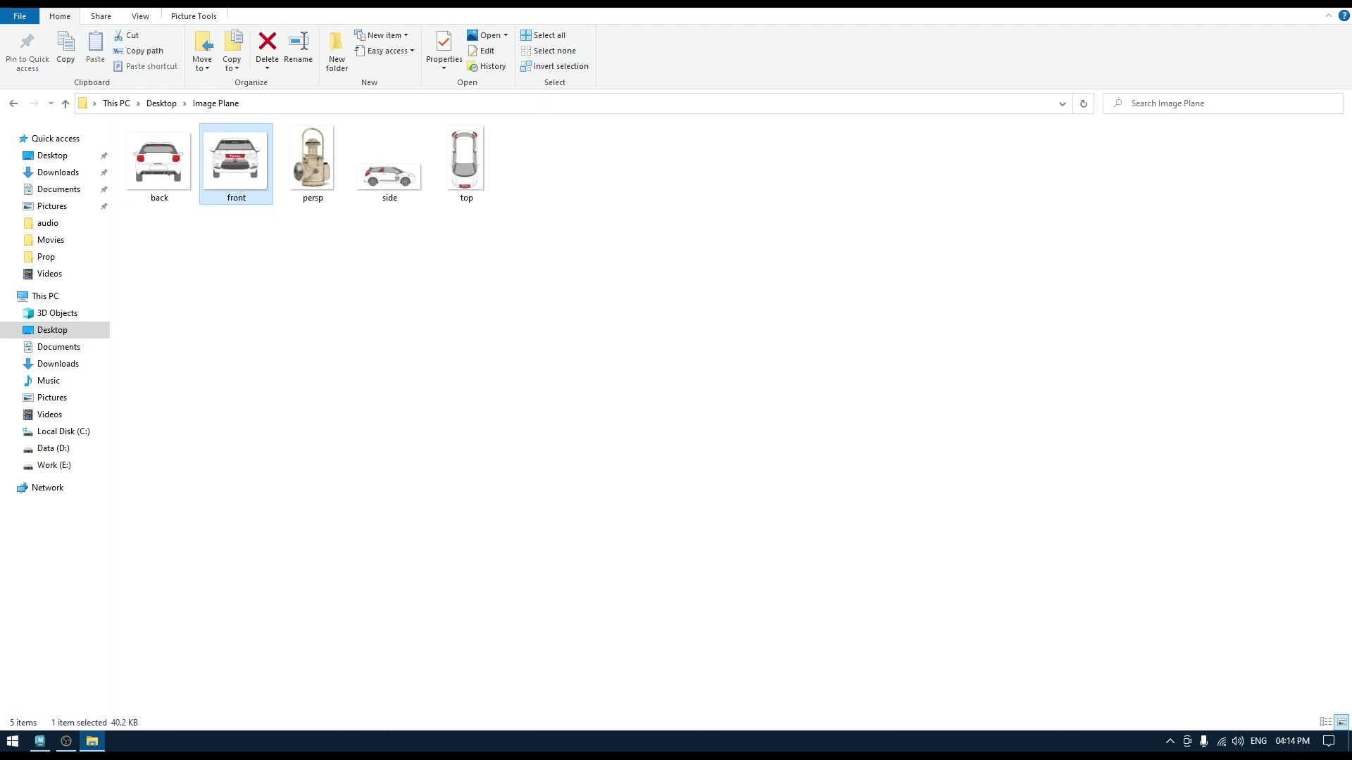
{"action": "key", "text": "alt+Tab"}
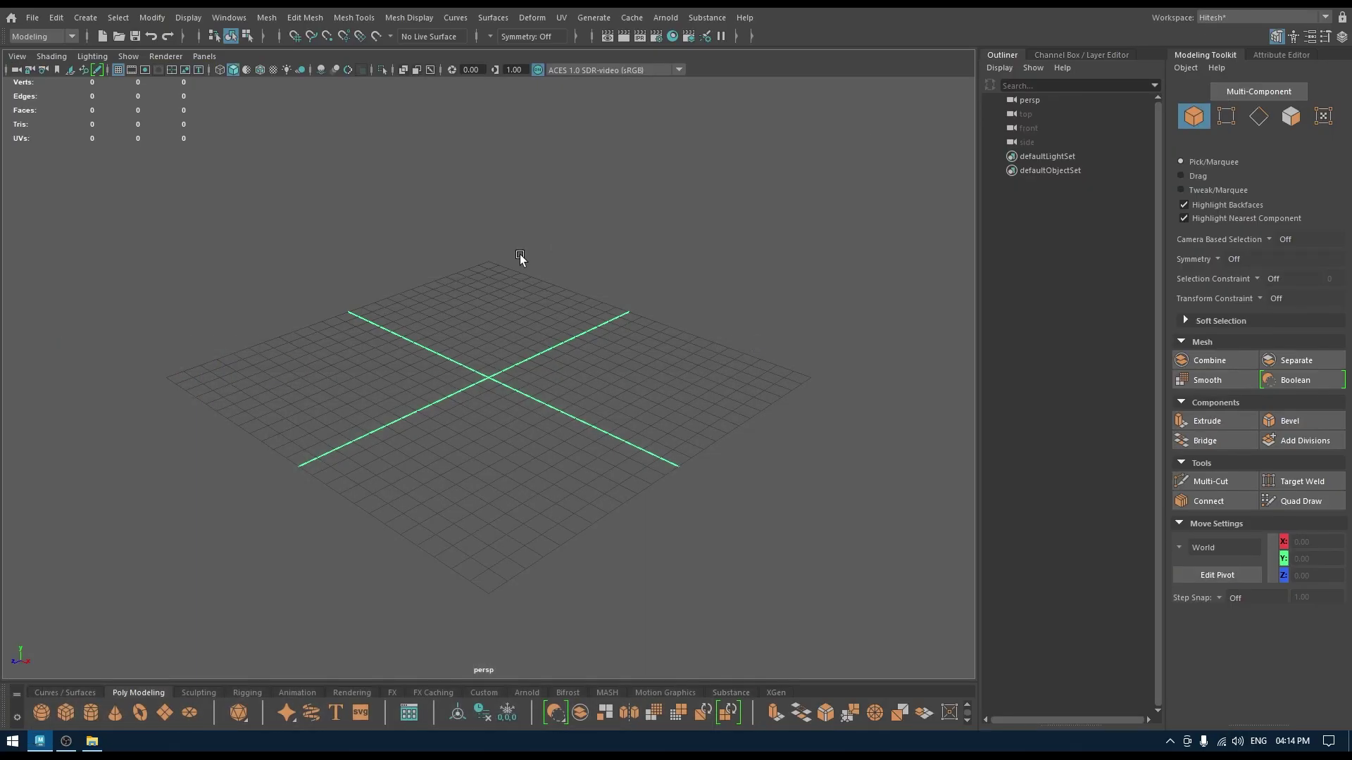
Switch to the front view and import front.png from the Desktop Image Plane folder as its image plane.
{"action": "key", "text": "space"}
{"action": "left_click_drag", "start_coordinate": [519, 257], "coordinate": [524, 301]}
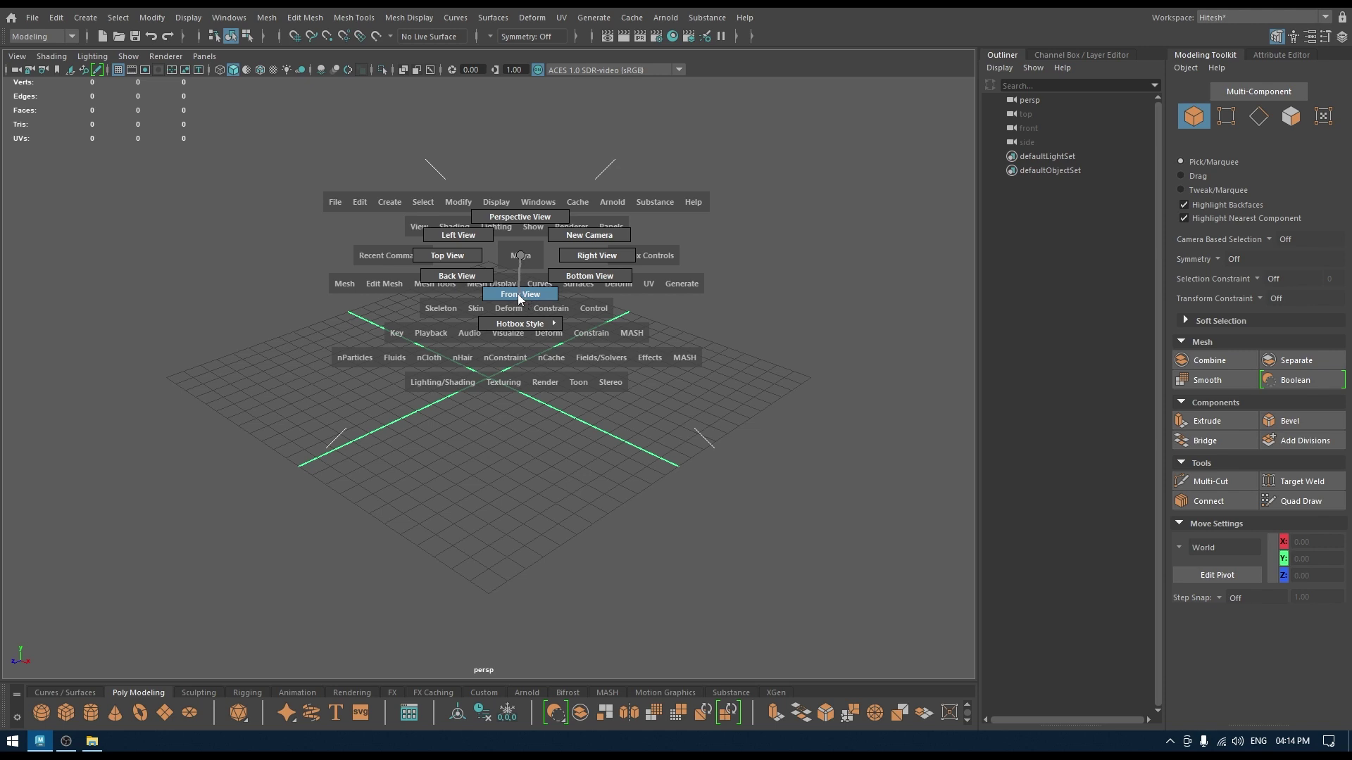
{"action": "left_click_drag", "start_coordinate": [518, 295], "coordinate": [518, 293]}
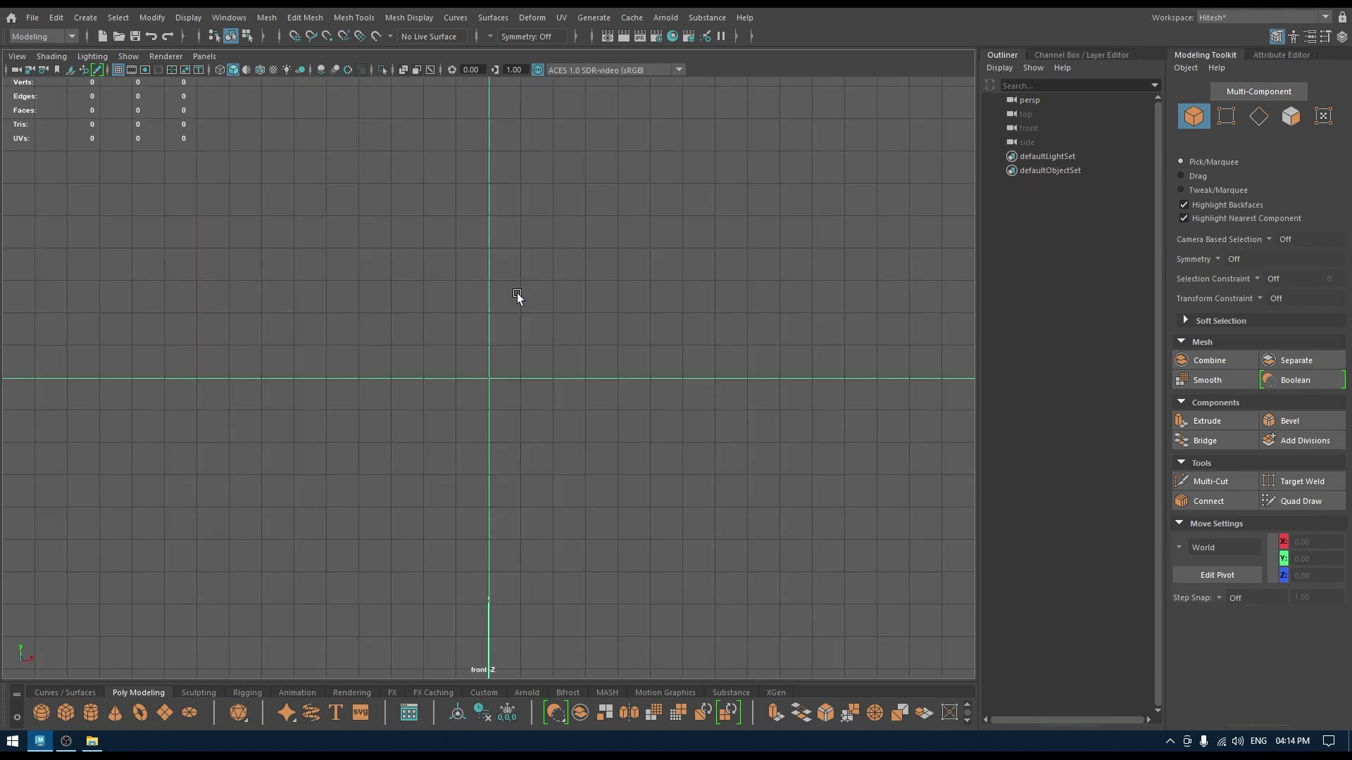
{"action": "left_click", "coordinate": [15, 56]}
{"action": "mouse_move", "coordinate": [109, 371]}
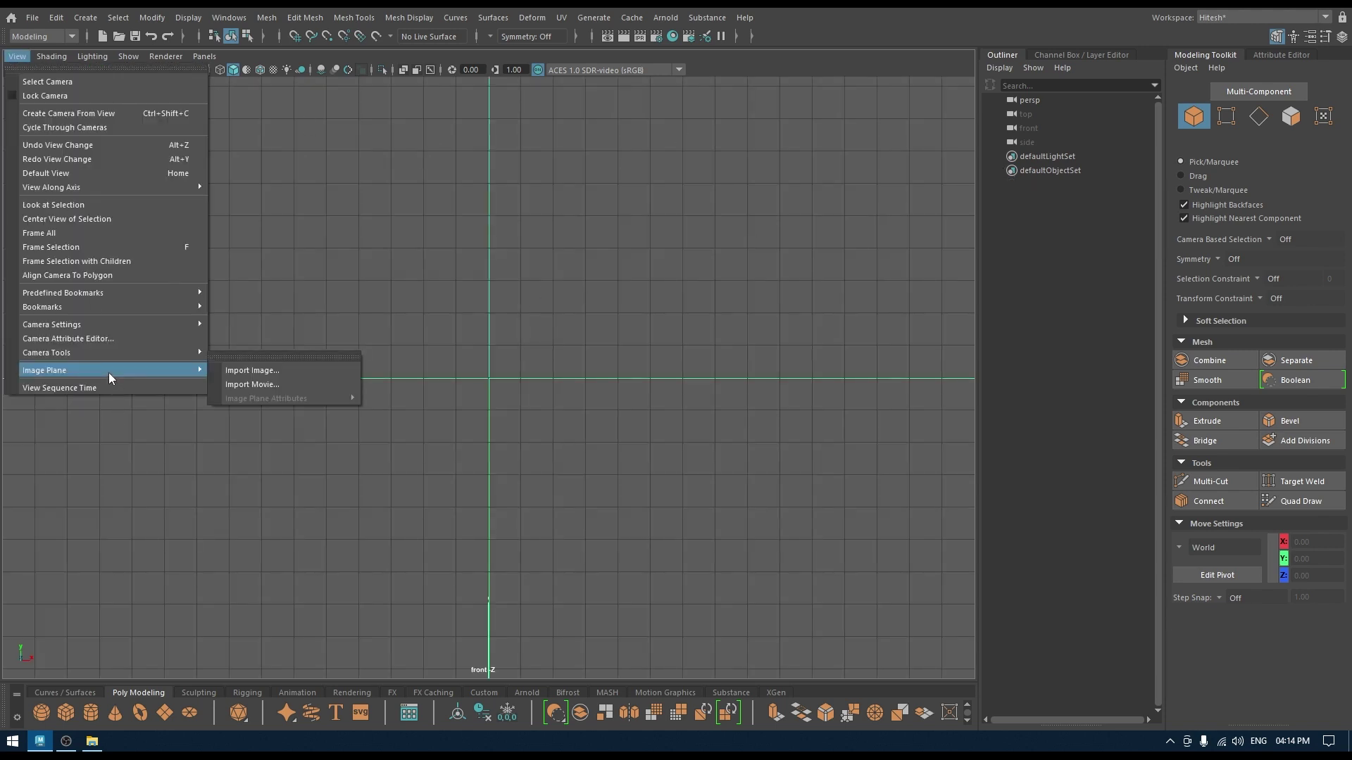
{"action": "left_click", "coordinate": [262, 372]}
{"action": "type", "text": "C:\\Users\\Hitesh Chauhan\\Desktop\\Image Plane"}
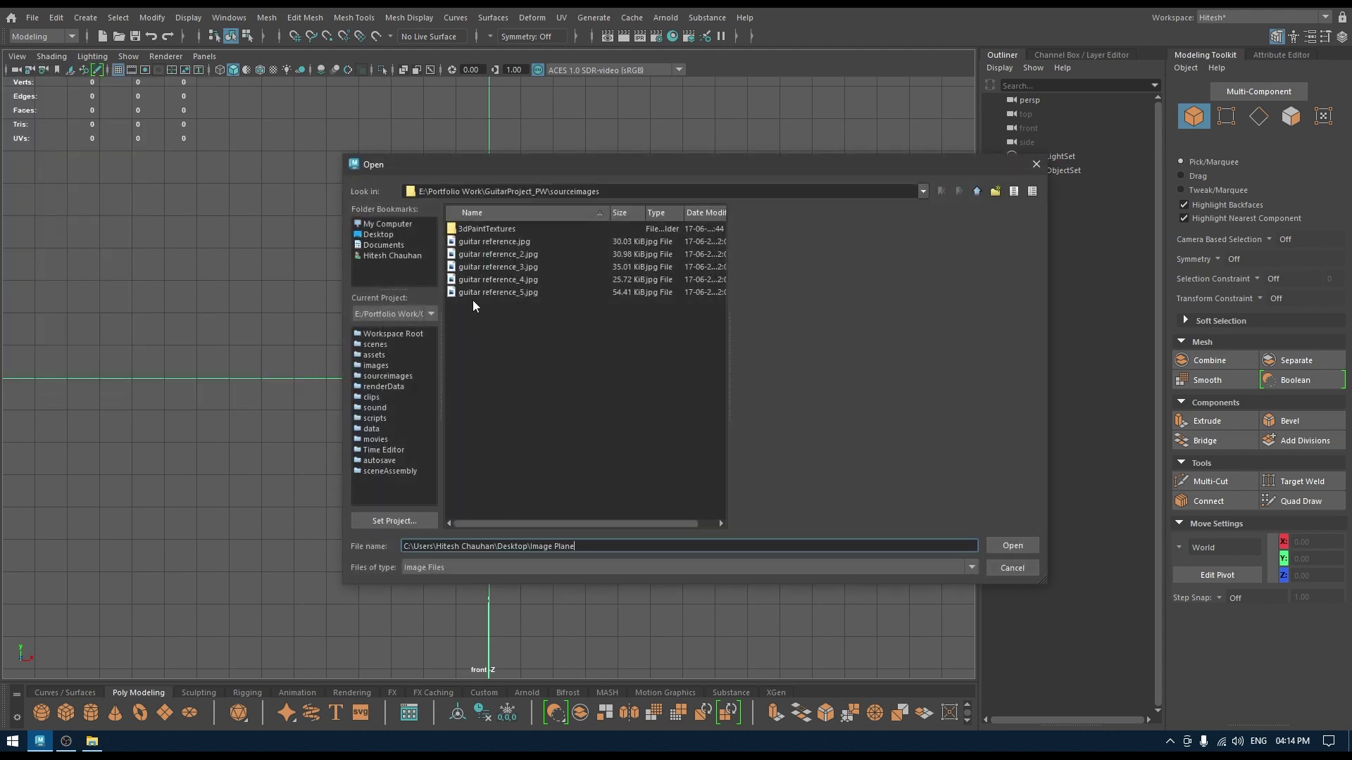
{"action": "key", "text": "Return"}
{"action": "left_click", "coordinate": [468, 242]}
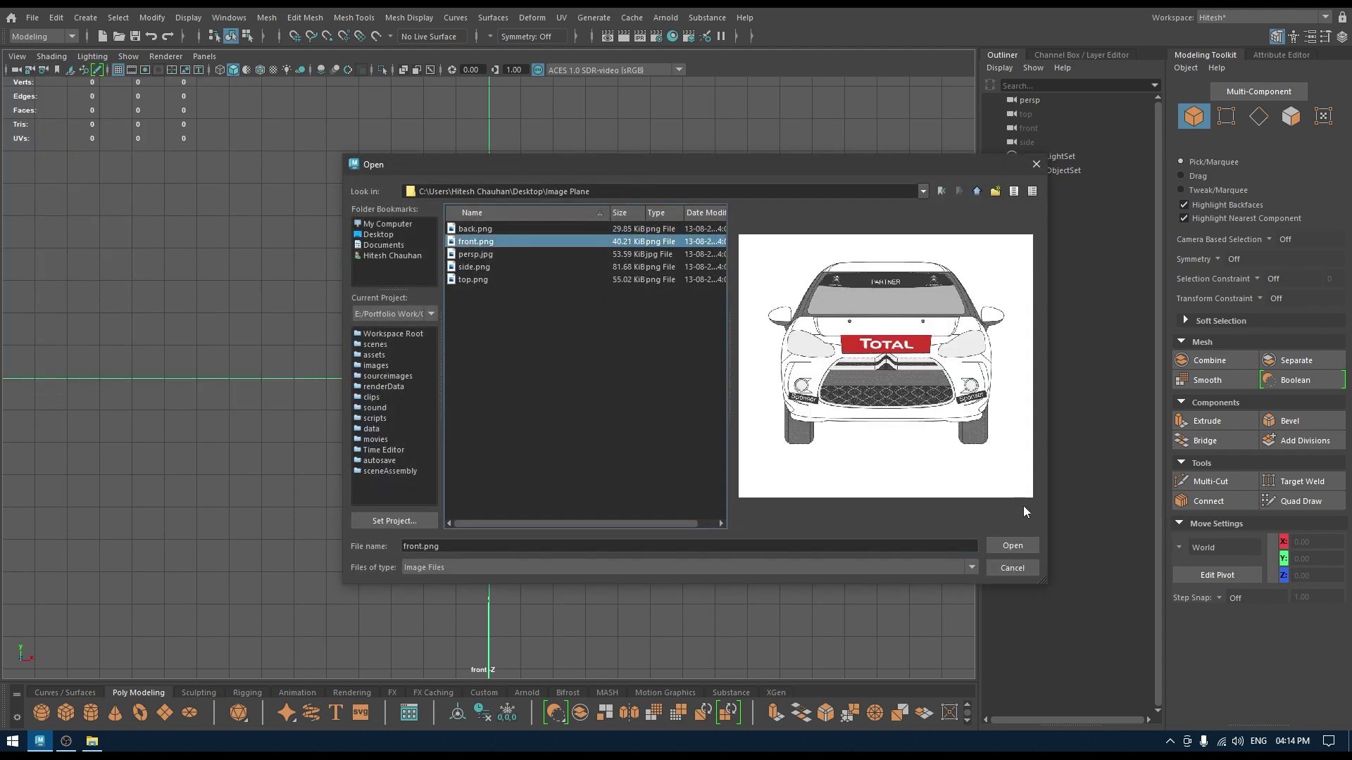
{"action": "left_click", "coordinate": [1012, 546]}
Scale up the front image plane and test moving and rotating it.
{"action": "key", "text": "space"}
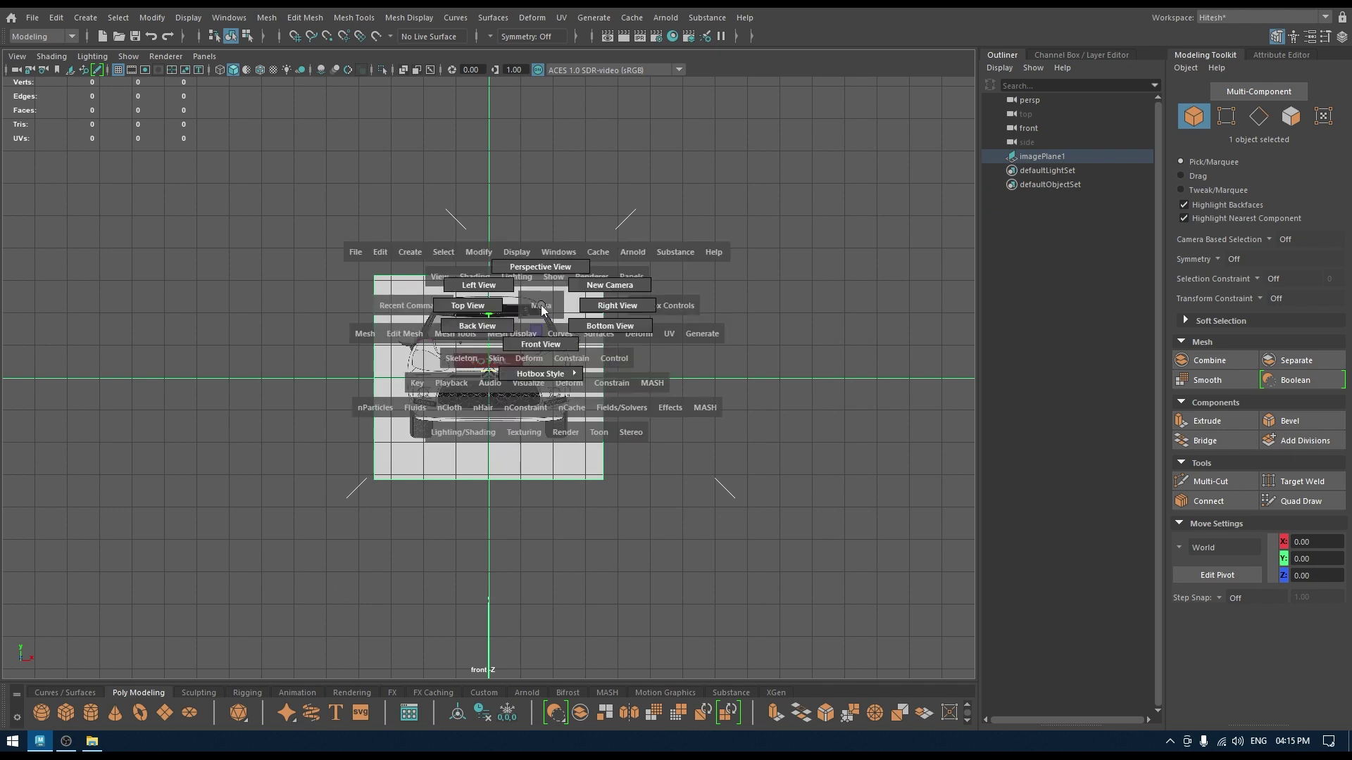
{"action": "left_click_drag", "start_coordinate": [517, 378], "coordinate": [601, 403]}
{"action": "key", "text": "ctrl+z"}
{"action": "key", "text": "r"}
{"action": "left_click_drag", "start_coordinate": [505, 382], "coordinate": [556, 422]}
{"action": "key", "text": "e"}
{"action": "key", "text": "e"}
{"action": "left_click_drag", "start_coordinate": [473, 387], "coordinate": [527, 364]}
{"action": "key", "text": "w"}
{"action": "right_click_drag", "start_coordinate": [528, 366], "coordinate": [750, 467], "text": "alt"}
Move the front image plane back along the Z axis in the perspective view, well behind the grid.
{"action": "key", "text": "space"}
{"action": "left_click_drag", "start_coordinate": [749, 463], "coordinate": [534, 423]}
{"action": "left_click_drag", "start_coordinate": [426, 400], "coordinate": [940, 219]}
{"action": "scroll", "coordinate": [488, 474], "scroll_direction": "down", "scroll_amount": 1}
{"action": "scroll", "coordinate": [488, 474], "scroll_direction": "down", "scroll_amount": 3}
{"action": "left_click_drag", "start_coordinate": [488, 475], "coordinate": [610, 344], "text": "alt"}
{"action": "scroll", "coordinate": [610, 344], "scroll_direction": "down", "scroll_amount": 4}
{"action": "left_click_drag", "start_coordinate": [582, 271], "coordinate": [493, 317], "text": "alt"}
{"action": "middle_click_drag", "start_coordinate": [555, 318], "coordinate": [515, 376], "text": "alt"}
{"action": "left_click_drag", "start_coordinate": [547, 371], "coordinate": [686, 281]}
Create a polygon cube at the origin and scale it up uniformly until it is larger than the grid.
{"action": "left_click", "coordinate": [462, 361]}
{"action": "right_click_drag", "start_coordinate": [391, 362], "coordinate": [375, 413], "text": "shift"}
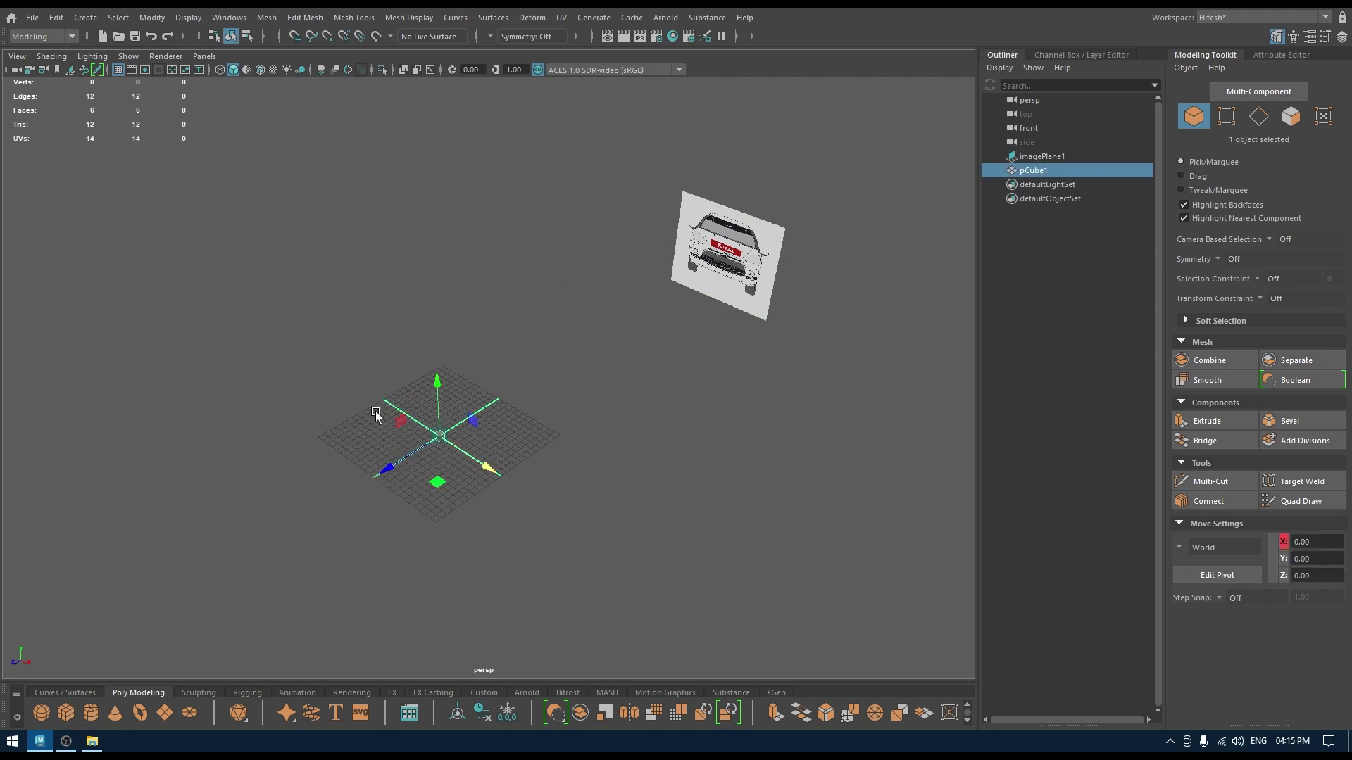
{"action": "key", "text": "r"}
{"action": "left_click_drag", "start_coordinate": [438, 435], "coordinate": [757, 562]}
{"action": "key", "text": "w"}
{"action": "left_click_drag", "start_coordinate": [606, 431], "coordinate": [638, 486], "text": "alt"}
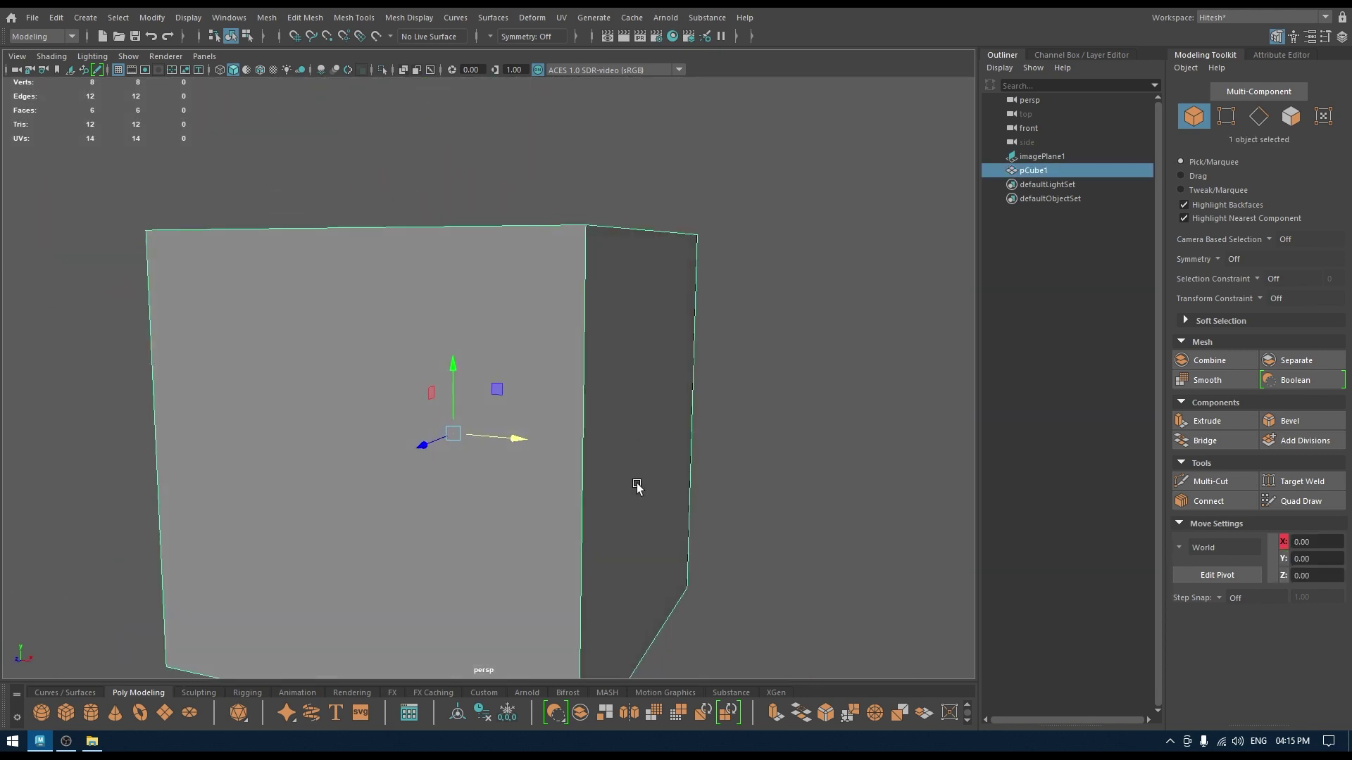
{"action": "right_click_drag", "start_coordinate": [637, 486], "coordinate": [652, 329], "text": "alt"}
{"action": "left_click_drag", "start_coordinate": [652, 329], "coordinate": [583, 383], "text": "alt"}
Switch to the front view and display the objects in wireframe so the cube overlays the car image.
{"action": "key", "text": "space"}
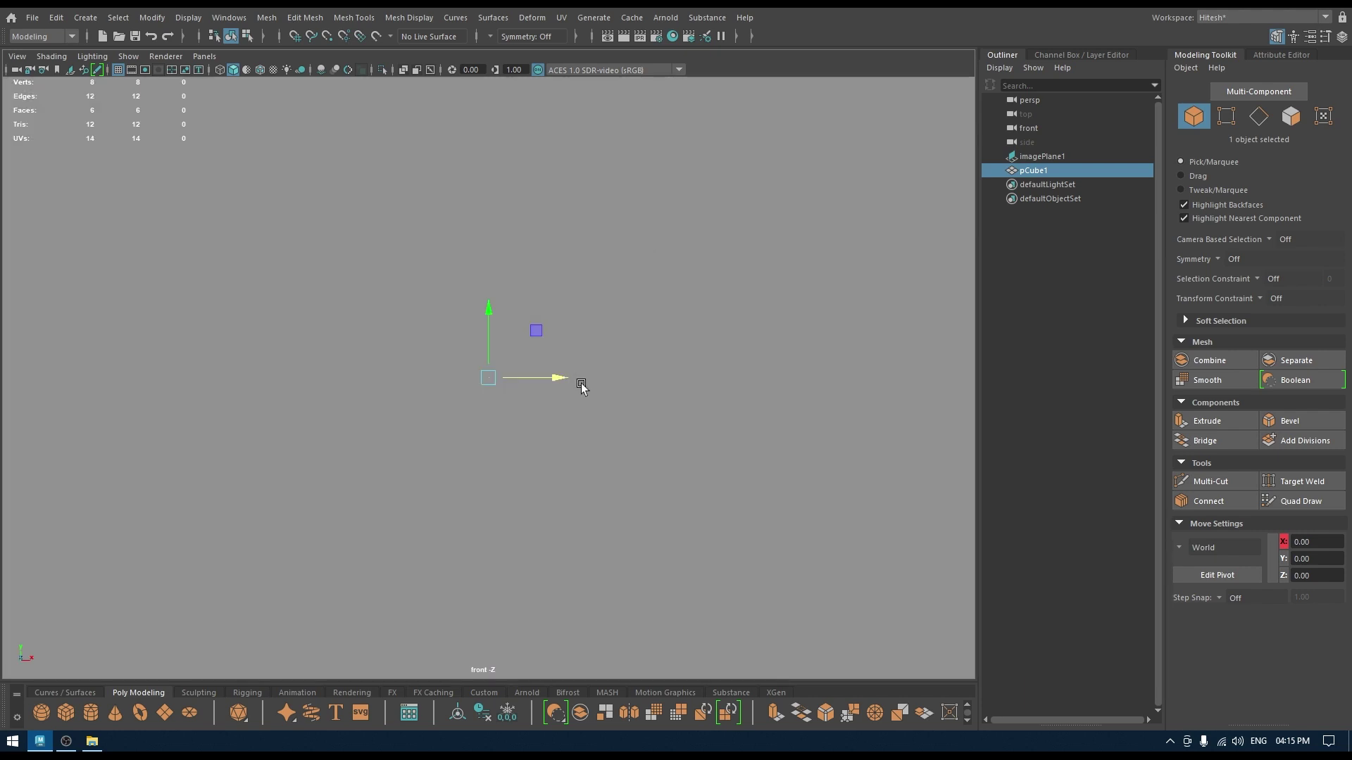
{"action": "right_click_drag", "start_coordinate": [515, 392], "coordinate": [401, 56], "text": "alt"}
{"action": "middle_click_drag", "start_coordinate": [452, 196], "coordinate": [493, 250], "text": "alt"}
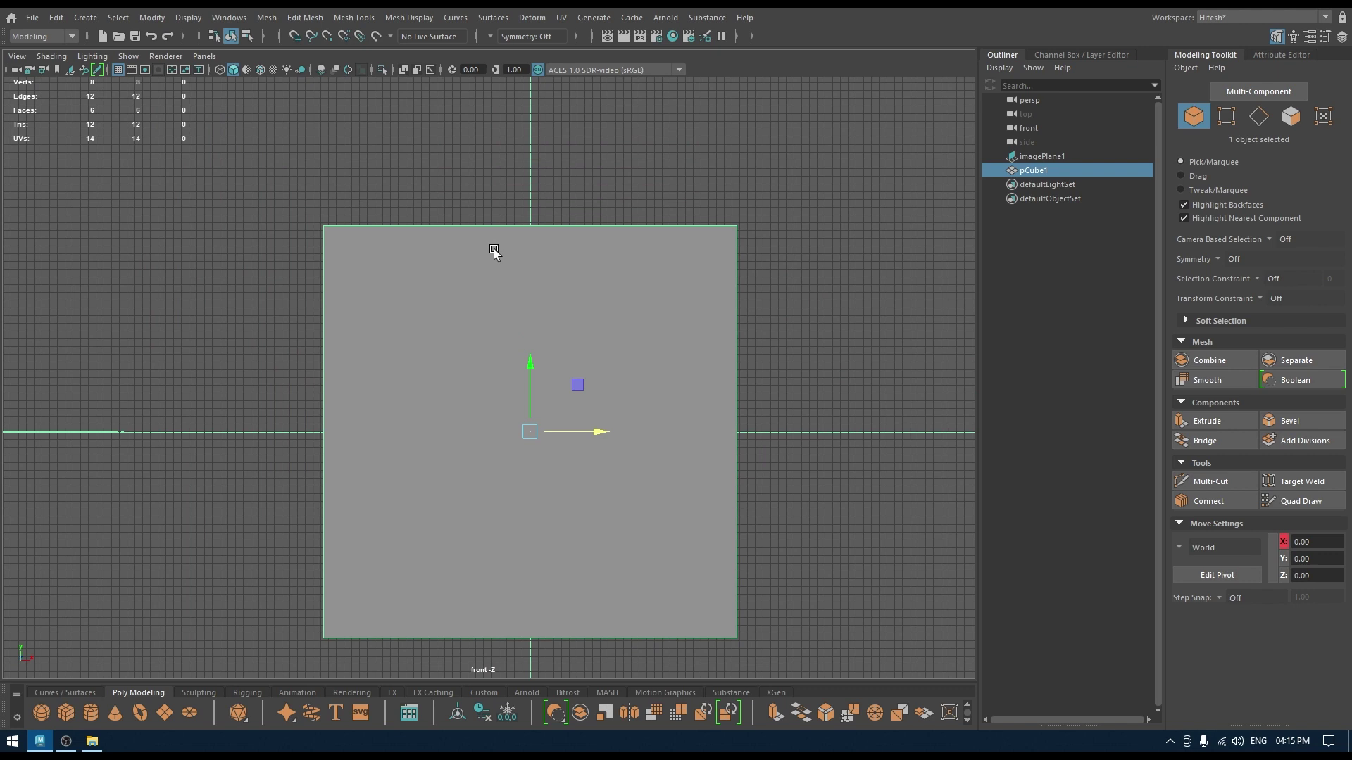
{"action": "key", "text": "4"}
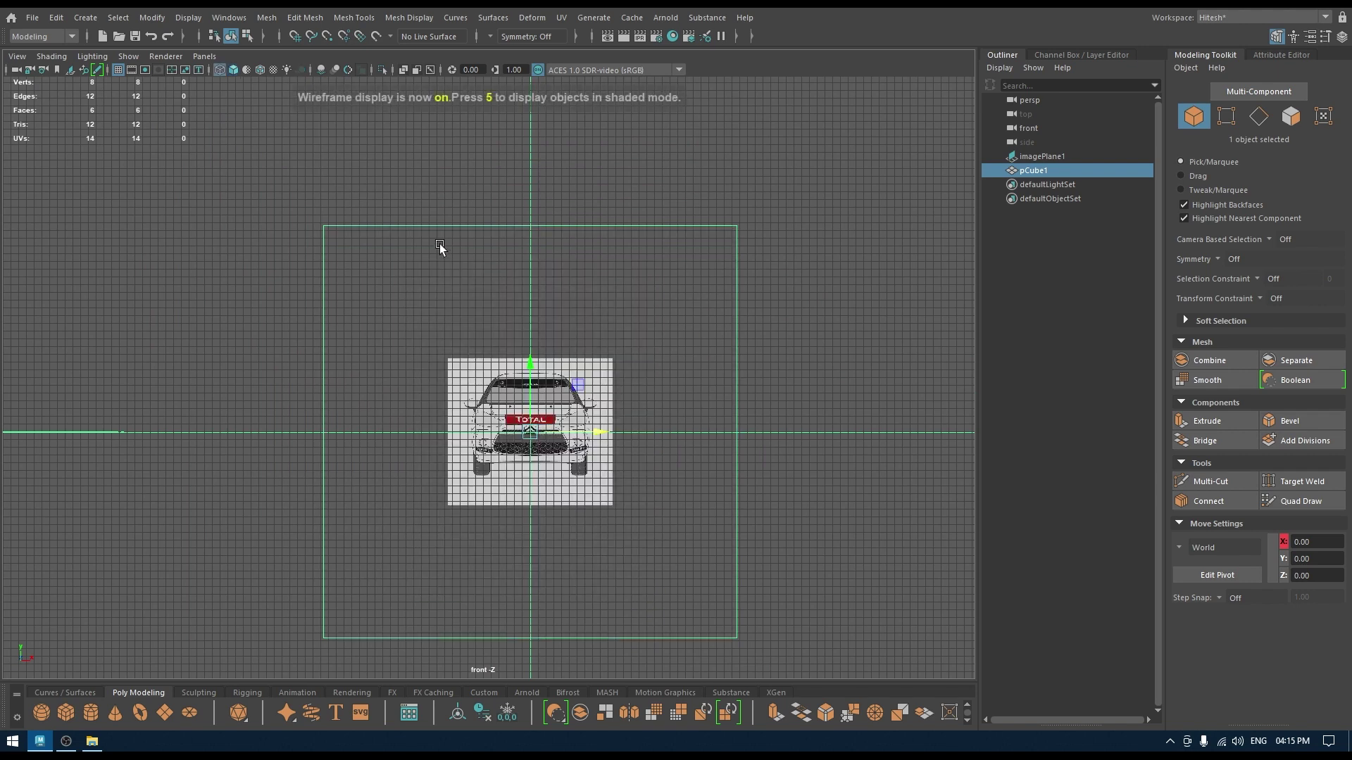
{"action": "right_click_drag", "start_coordinate": [444, 251], "coordinate": [511, 321], "text": "alt"}
{"action": "middle_click_drag", "start_coordinate": [511, 321], "coordinate": [507, 317], "text": "alt"}
{"action": "middle_click_drag", "start_coordinate": [521, 396], "coordinate": [512, 435], "text": "alt"}
{"action": "right_click_drag", "start_coordinate": [512, 435], "coordinate": [498, 388], "text": "alt"}
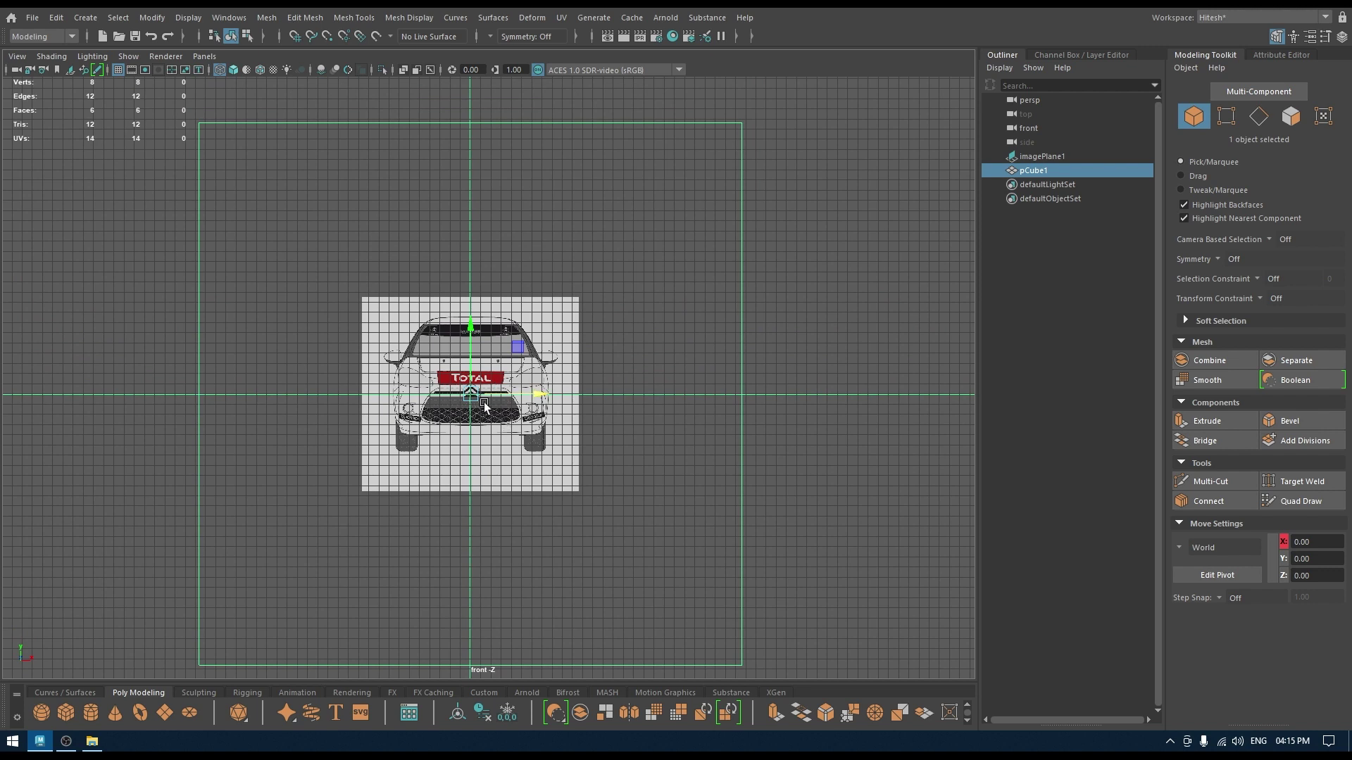
Scale the cube down in width and height to roughly fit the car in the front image.
{"action": "key", "text": "r"}
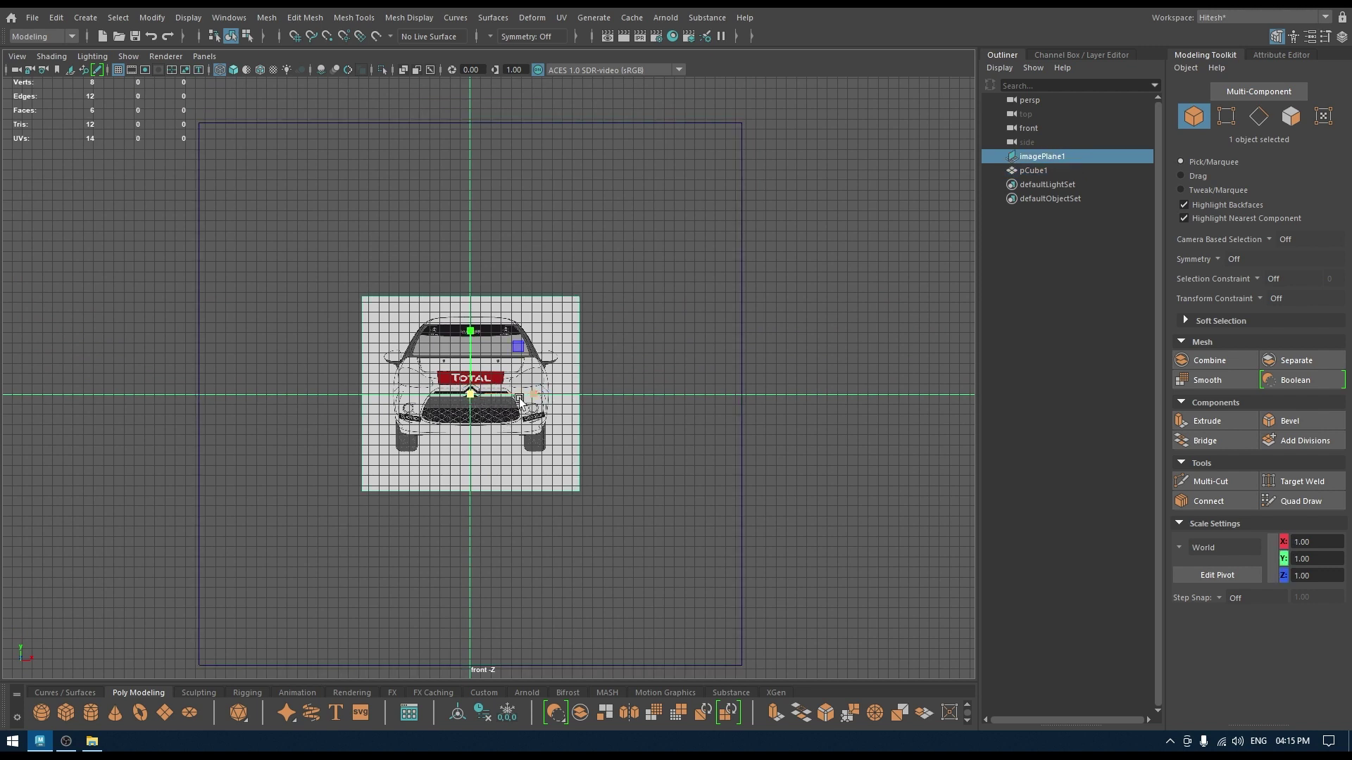
{"action": "left_click_drag", "start_coordinate": [529, 398], "coordinate": [493, 397]}
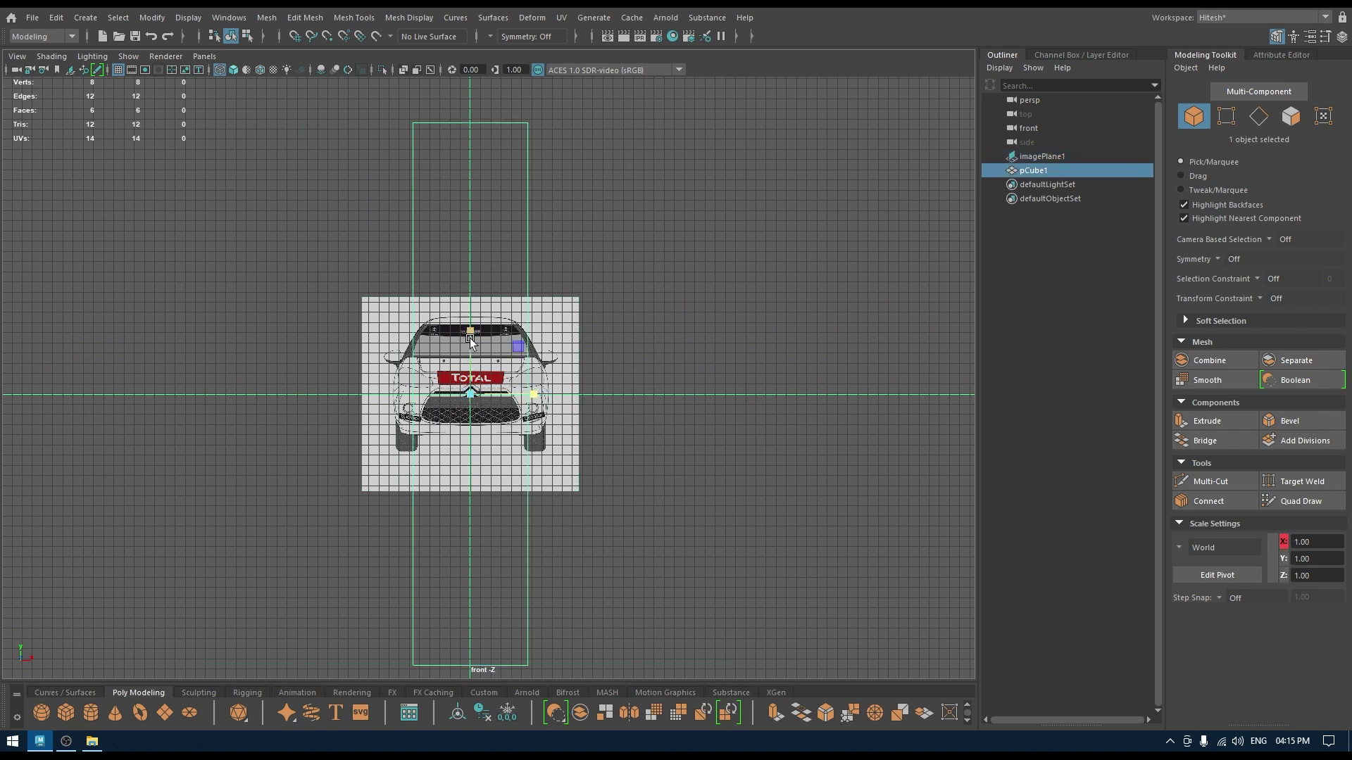
{"action": "left_click_drag", "start_coordinate": [470, 331], "coordinate": [475, 366]}
{"action": "key", "text": "f"}
{"action": "key", "text": "w"}
Move the cube's two upper vertices on the +X side inward to about X 4.44 to follow the car's roofline.
{"action": "middle_click_drag", "start_coordinate": [495, 279], "coordinate": [450, 381], "text": "alt"}
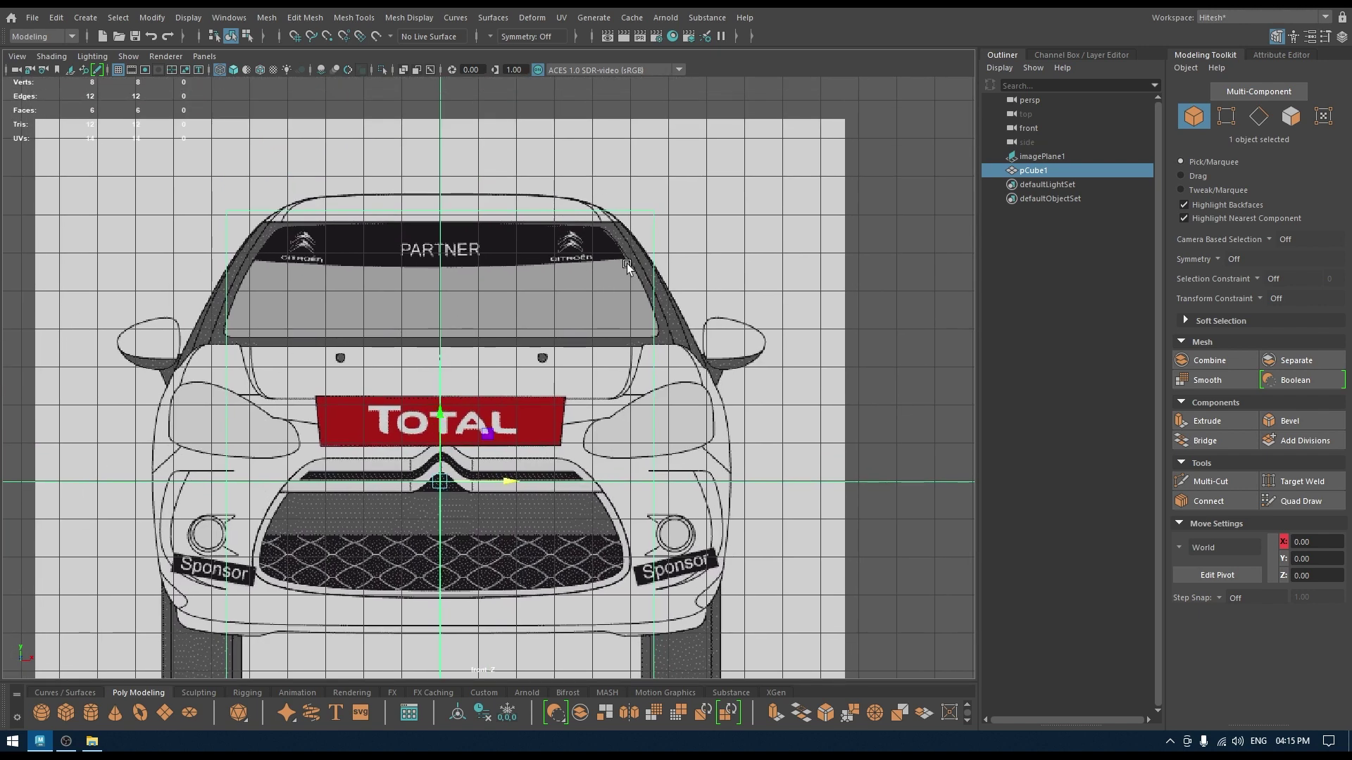
{"action": "right_click_drag", "start_coordinate": [623, 260], "coordinate": [592, 259]}
{"action": "left_click_drag", "start_coordinate": [605, 259], "coordinate": [684, 227]}
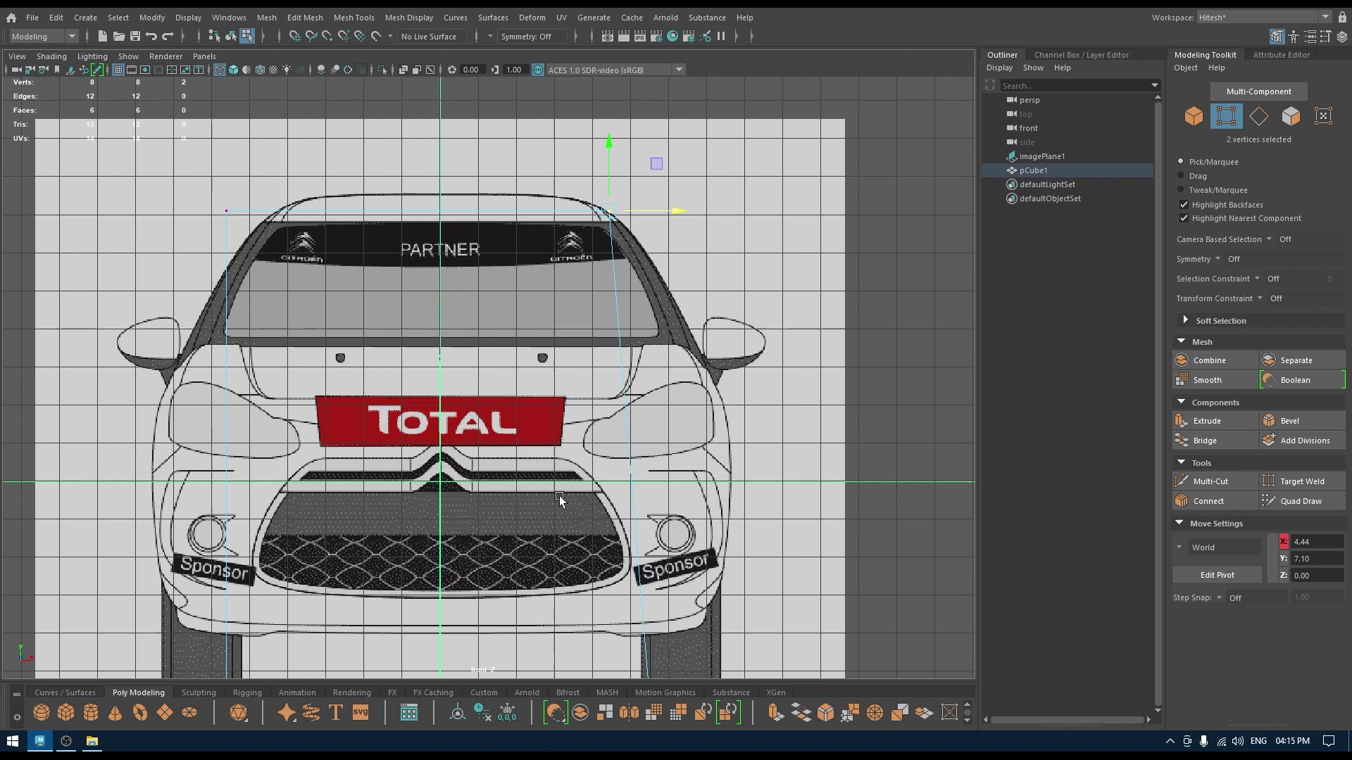
{"action": "middle_click_drag", "start_coordinate": [627, 509], "coordinate": [597, 362], "text": "alt"}
Return to the perspective view and delete the test cube.
{"action": "key", "text": "space"}
{"action": "left_click_drag", "start_coordinate": [596, 365], "coordinate": [596, 322]}
{"action": "left_click_drag", "start_coordinate": [596, 412], "coordinate": [554, 428], "text": "alt"}
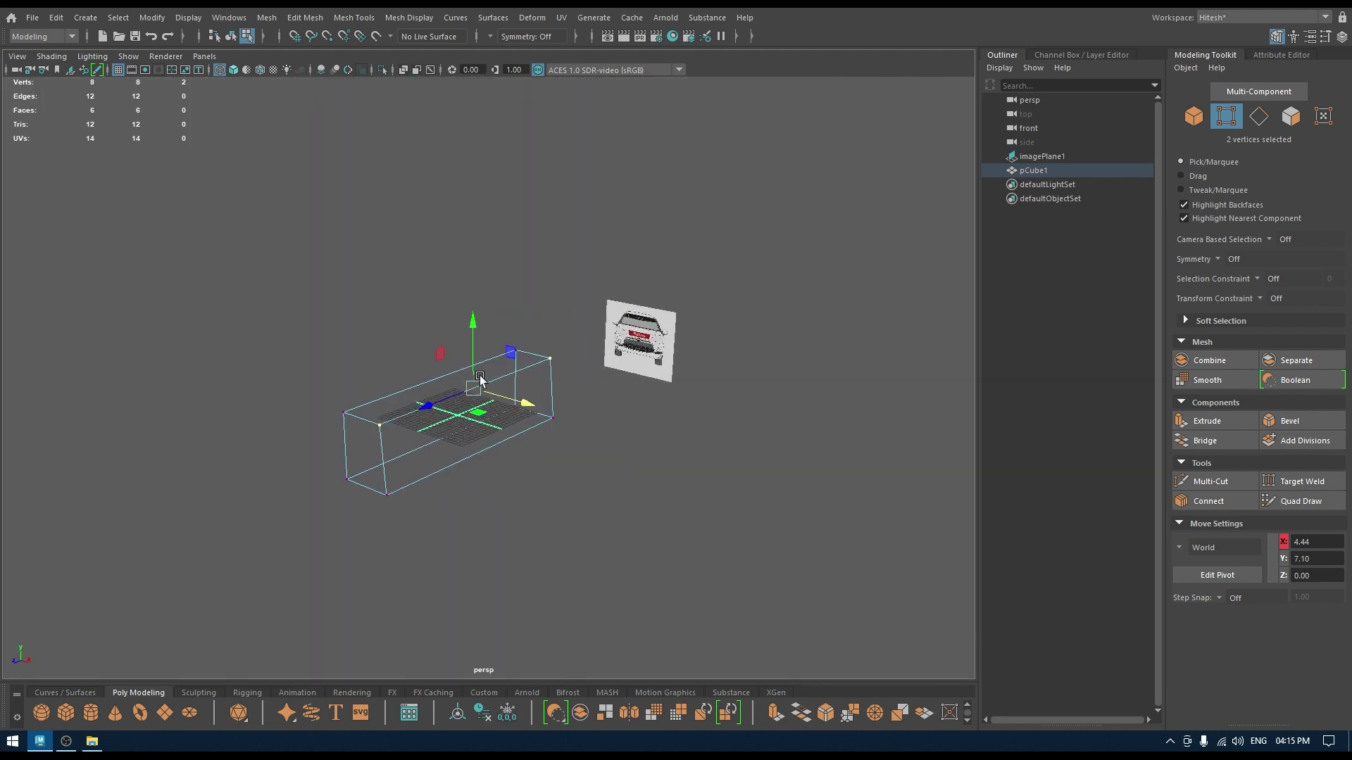
{"action": "right_click_drag", "start_coordinate": [474, 326], "coordinate": [524, 330]}
{"action": "key", "text": "Delete"}
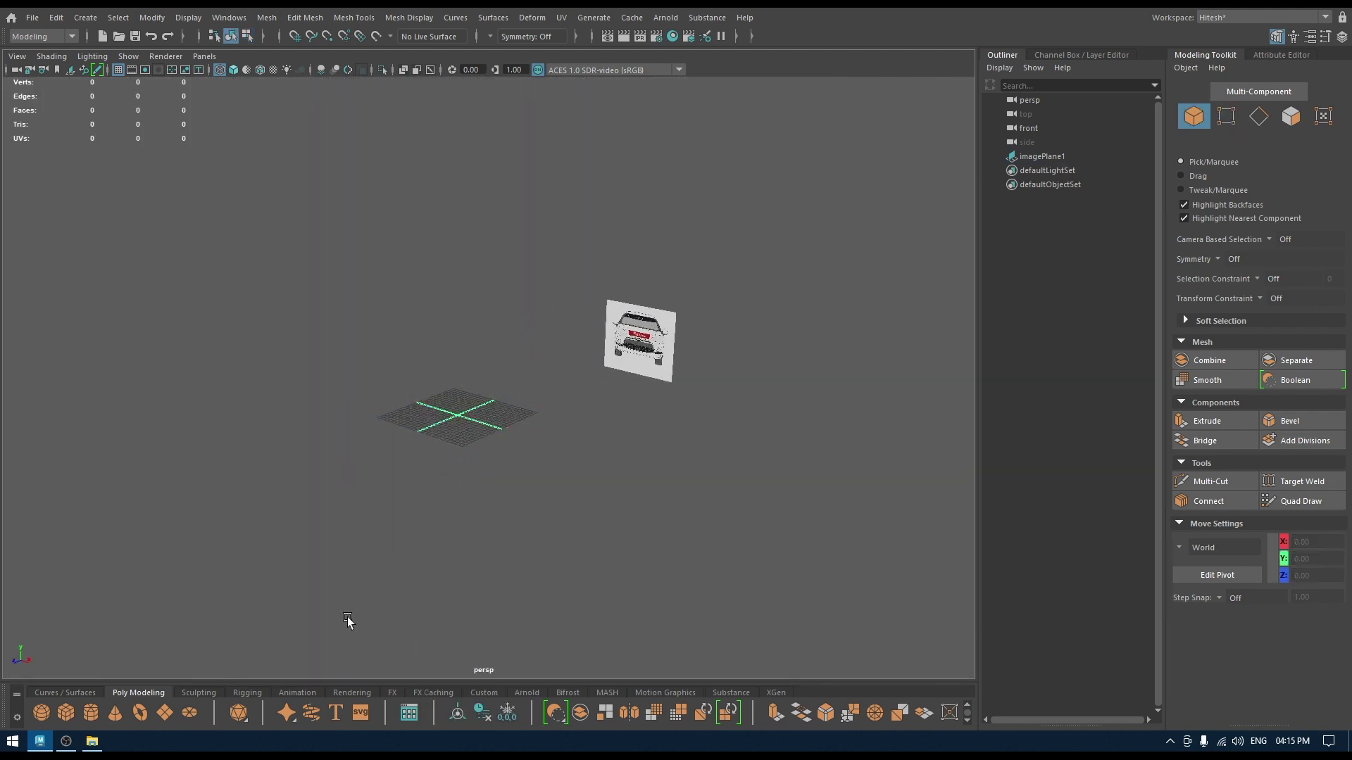
Check the reference images in File Explorer, return to Maya and switch the viewport to the left view.
{"action": "left_click", "coordinate": [91, 741]}
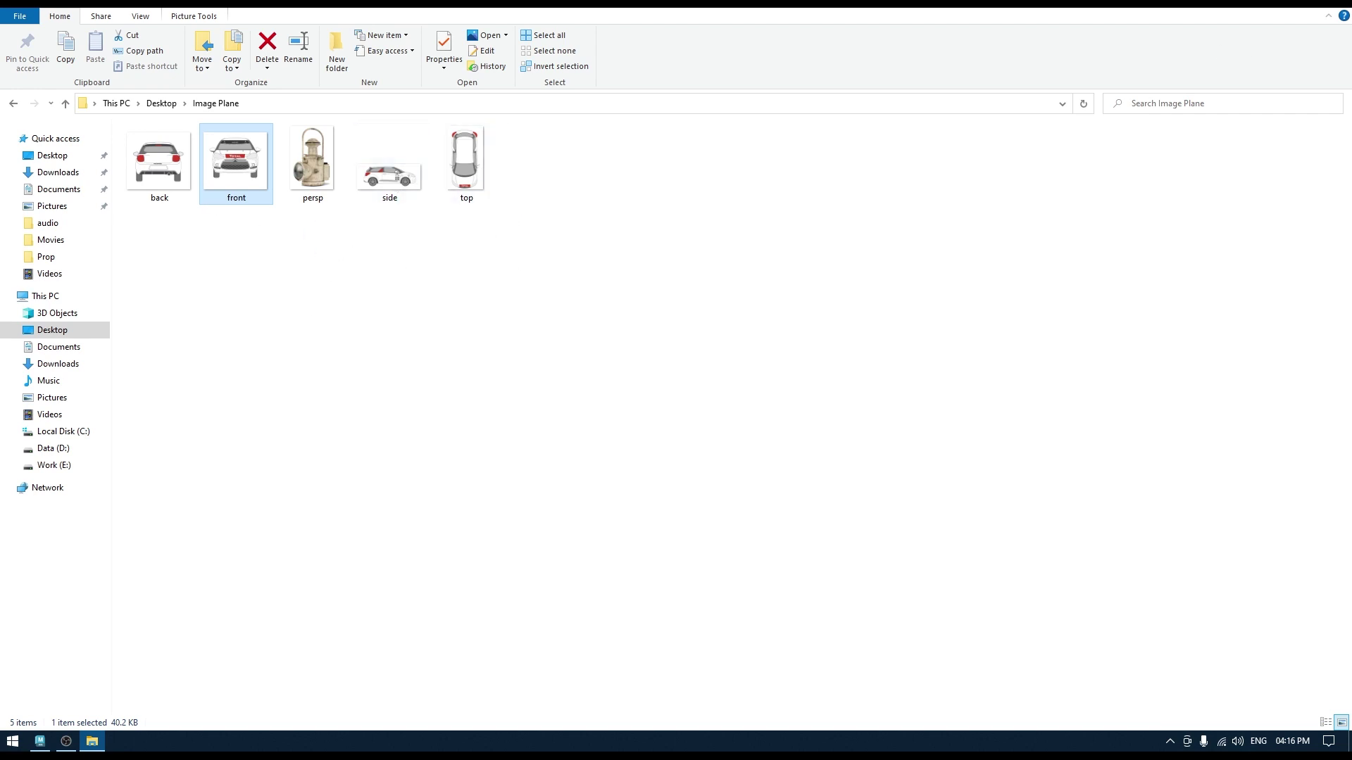
{"action": "left_click", "coordinate": [1255, 8]}
{"action": "scroll", "coordinate": [464, 301], "scroll_direction": "up", "scroll_amount": 3}
{"action": "key", "text": "space"}
{"action": "left_click_drag", "start_coordinate": [461, 307], "coordinate": [409, 297]}
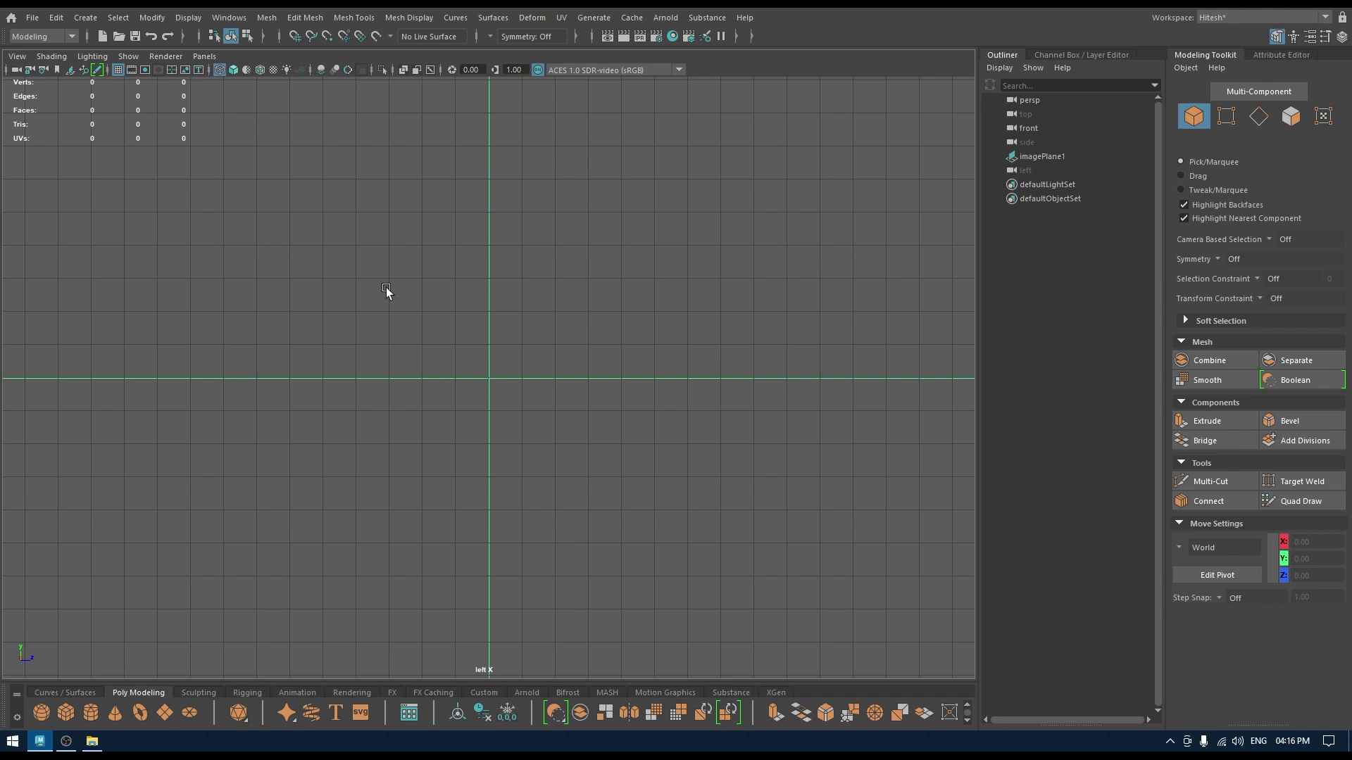
Import side.png from the Image Plane folder on the desktop as an image plane in the left view.
{"action": "left_click", "coordinate": [17, 57]}
{"action": "mouse_move", "coordinate": [90, 370]}
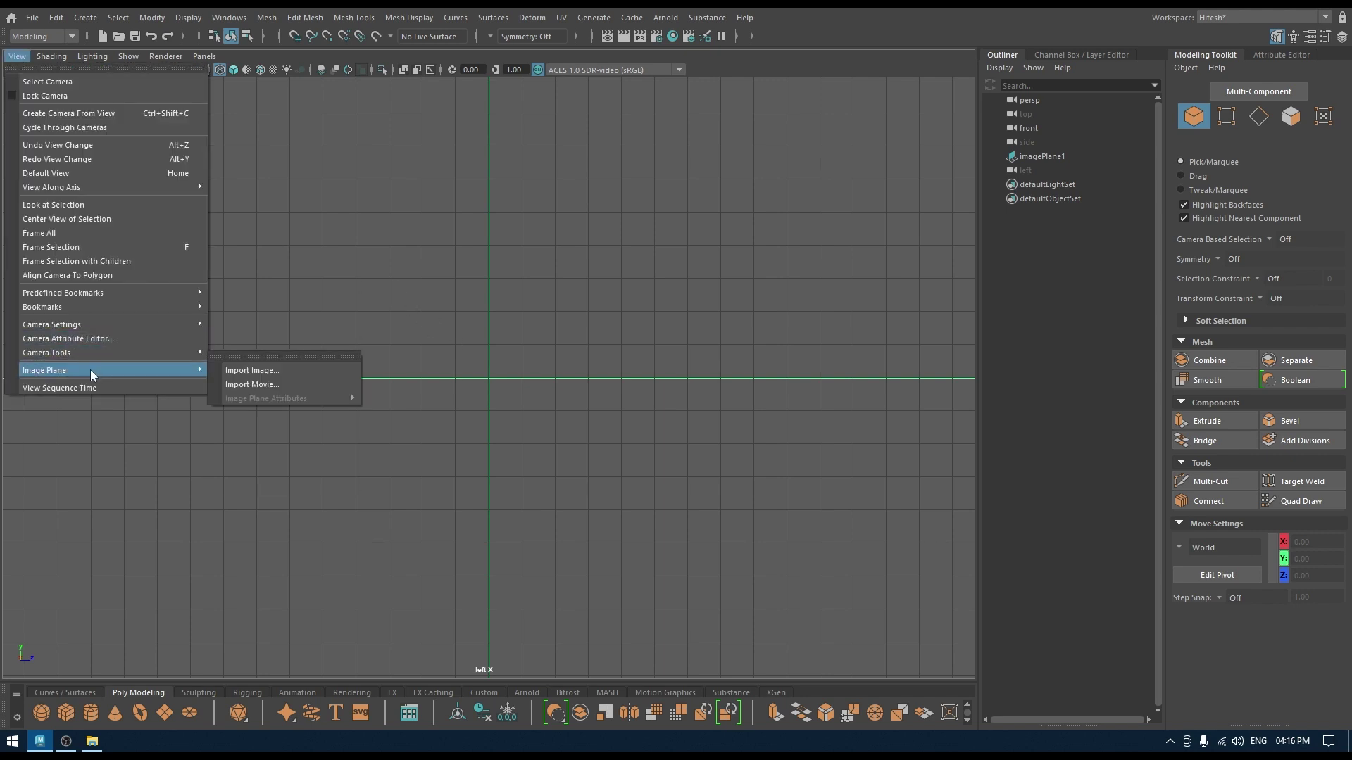
{"action": "left_click", "coordinate": [250, 374]}
{"action": "type", "text": "C:\\Users\\Hitesh Chauhan\\Desktop\\Image Plane"}
{"action": "key", "text": "Return"}
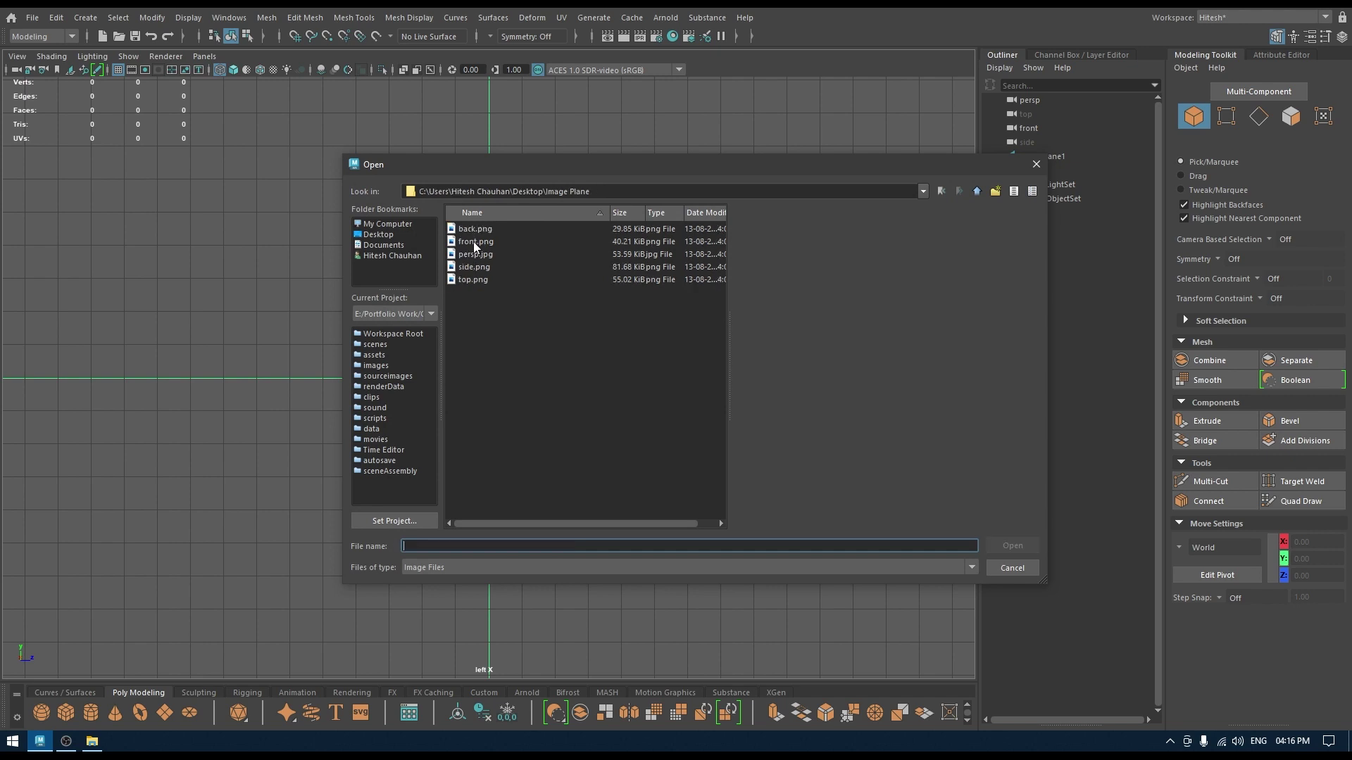
{"action": "left_click", "coordinate": [480, 267]}
{"action": "left_click", "coordinate": [1018, 549]}
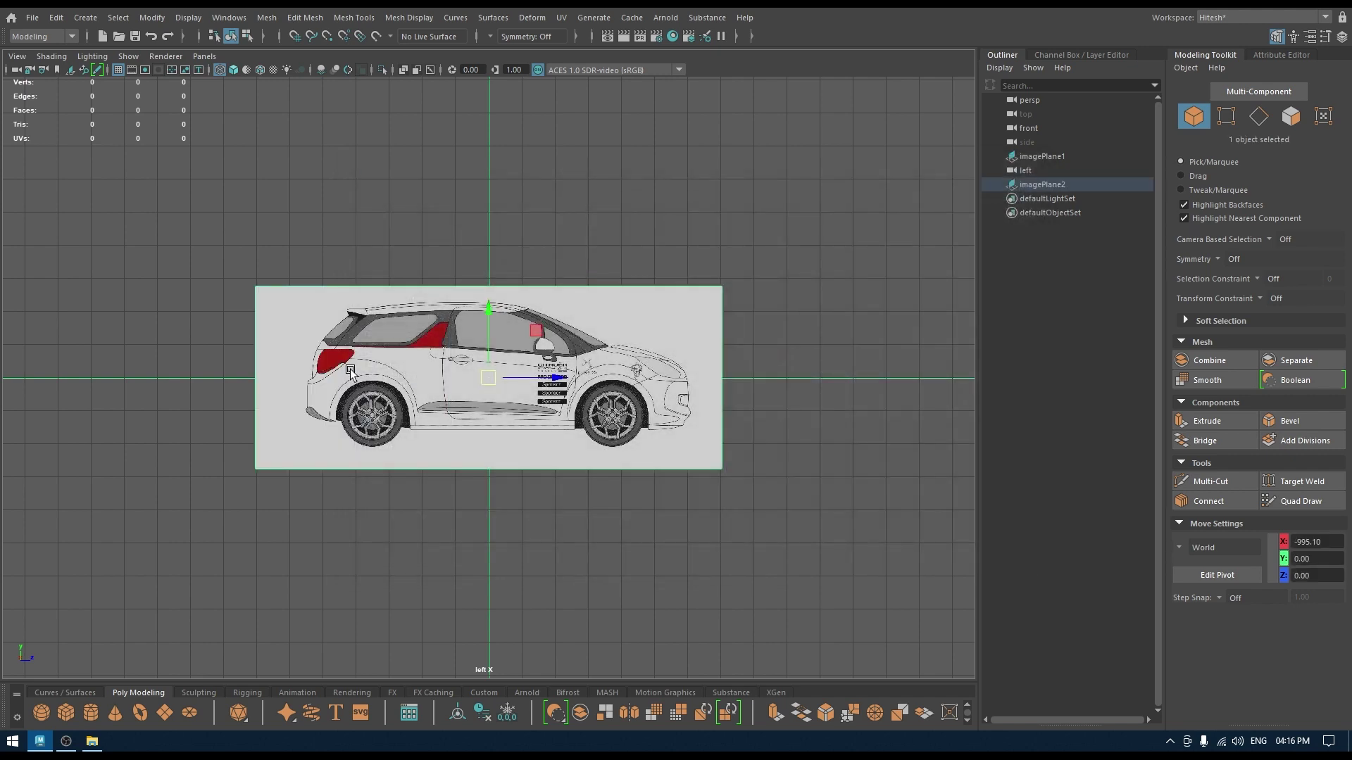
In the perspective view, move the side image plane to about X -23.81 and scale it up uniformly.
{"action": "key", "text": "space"}
{"action": "left_click_drag", "start_coordinate": [391, 374], "coordinate": [382, 276]}
{"action": "scroll", "coordinate": [403, 347], "scroll_direction": "down", "scroll_amount": 10}
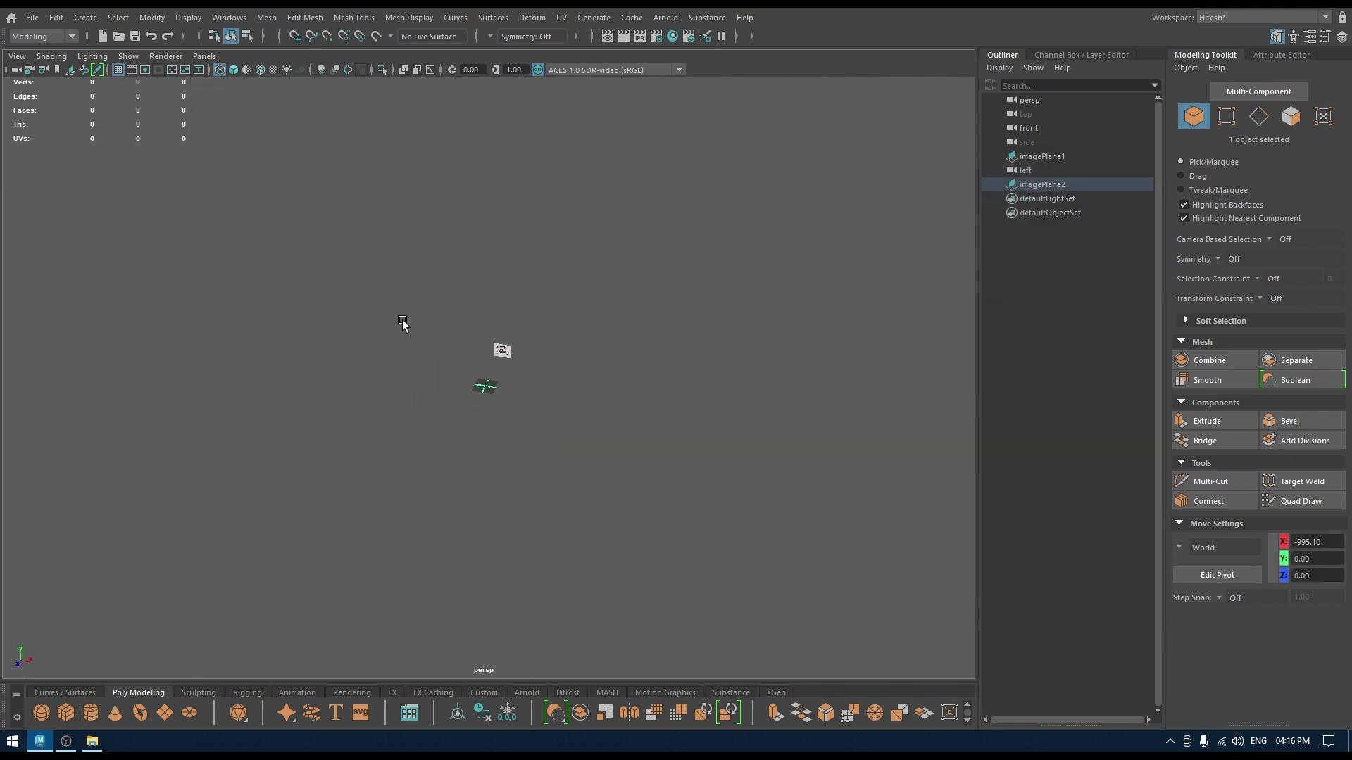
{"action": "left_click_drag", "start_coordinate": [285, 301], "coordinate": [482, 434]}
{"action": "right_click_drag", "start_coordinate": [482, 434], "coordinate": [424, 300], "text": "alt"}
{"action": "left_click_drag", "start_coordinate": [424, 300], "coordinate": [556, 322], "text": "alt"}
{"action": "right_click_drag", "start_coordinate": [557, 322], "coordinate": [563, 429], "text": "alt"}
{"action": "left_click_drag", "start_coordinate": [562, 390], "coordinate": [732, 410]}
{"action": "key", "text": "r"}
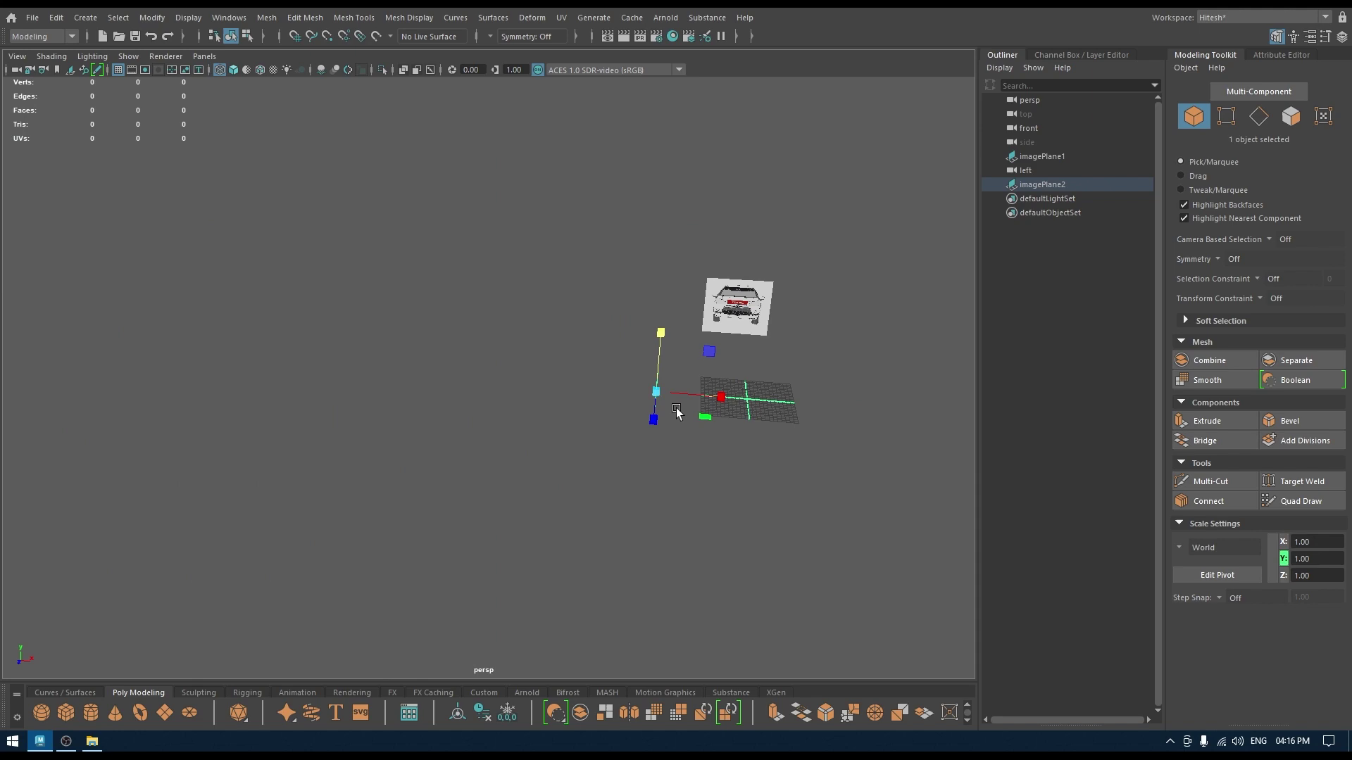
{"action": "left_click_drag", "start_coordinate": [657, 392], "coordinate": [684, 415]}
{"action": "key", "text": "w"}
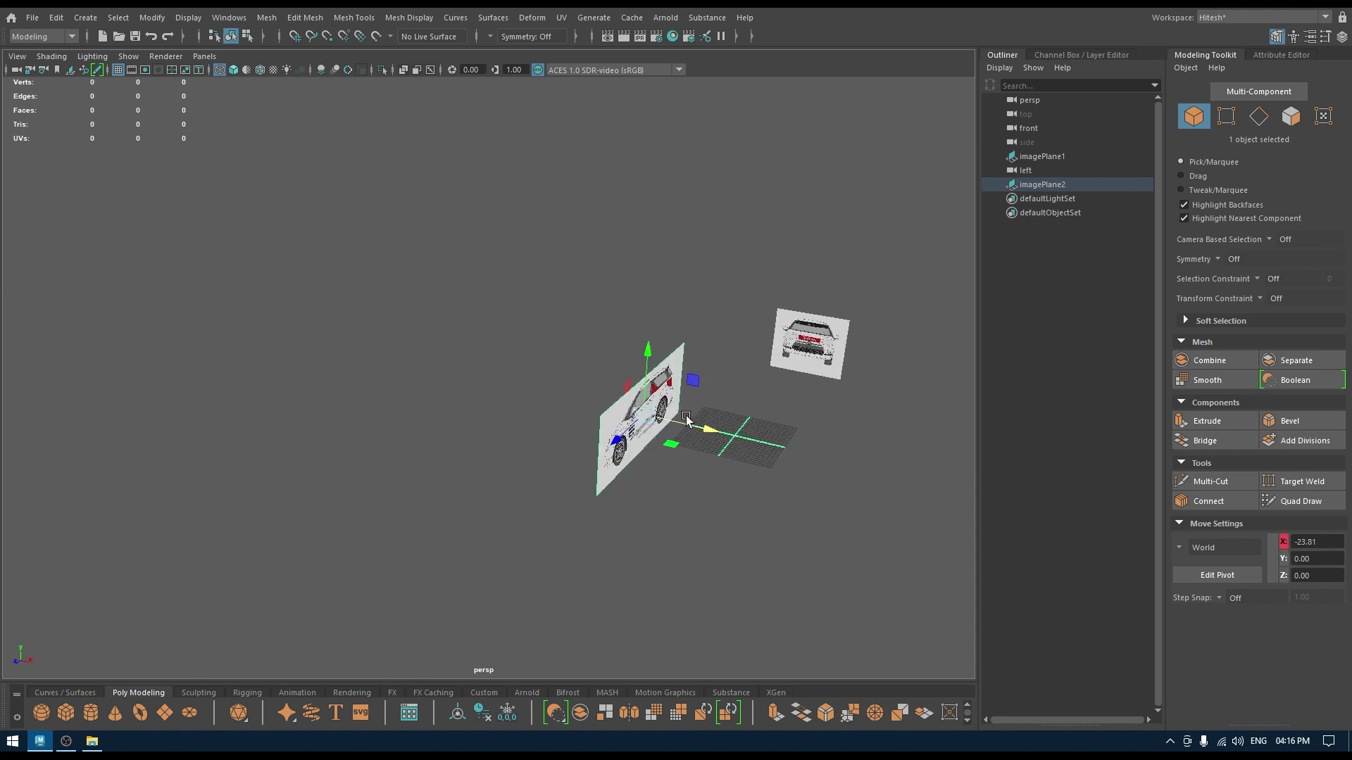
Inspect the placed side image plane in the perspective, front and left views.
{"action": "key", "text": "f"}
{"action": "right_click_drag", "start_coordinate": [690, 440], "coordinate": [620, 435], "text": "alt"}
{"action": "mouse_move", "coordinate": [620, 435]}
{"action": "left_mouse_down", "text": "alt"}
{"action": "mouse_move", "coordinate": [524, 430]}
{"action": "mouse_move", "coordinate": [591, 459]}
{"action": "mouse_move", "coordinate": [624, 396]}
{"action": "mouse_move", "coordinate": [631, 446]}
{"action": "left_mouse_up", "text": "alt"}
{"action": "key", "text": "space"}
{"action": "scroll", "coordinate": [630, 446], "scroll_direction": "down", "scroll_amount": 4}
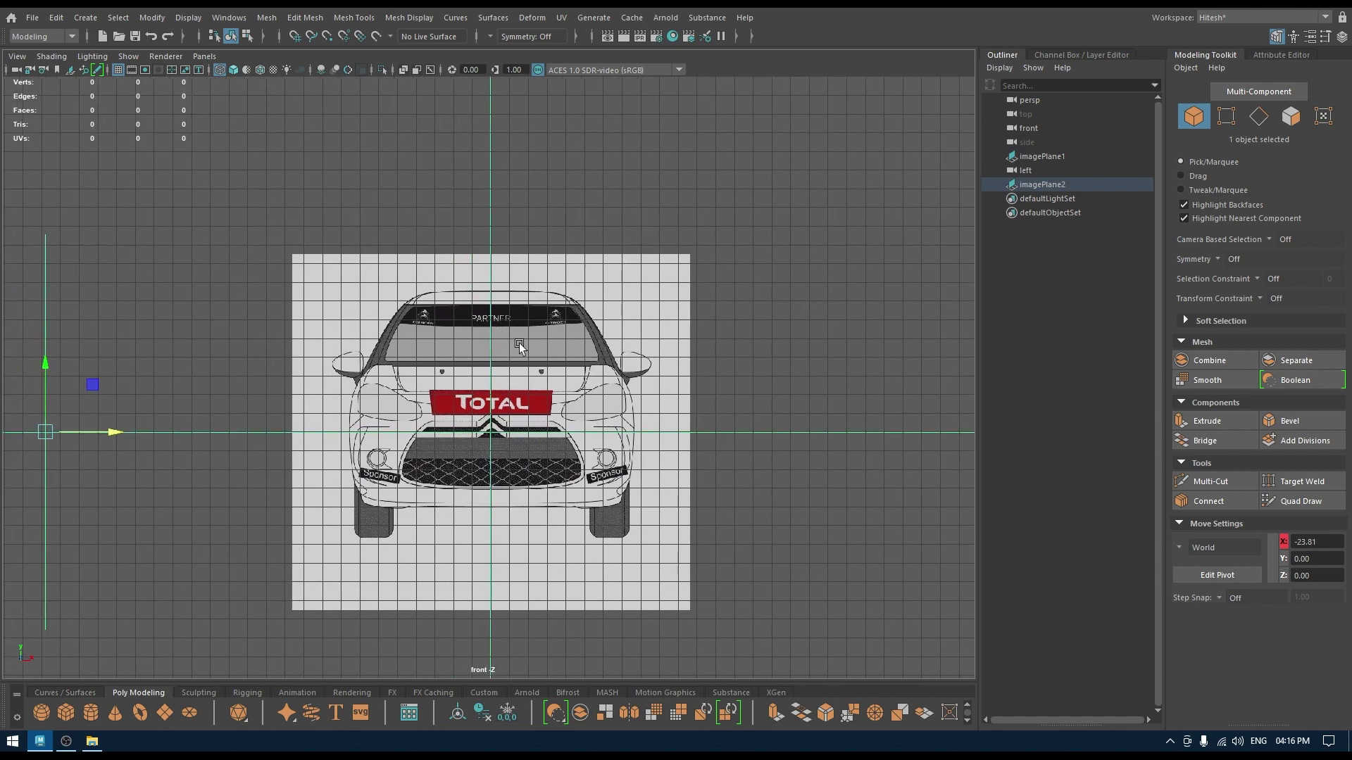
{"action": "key", "text": "space"}
{"action": "left_click", "coordinate": [606, 346]}
{"action": "key", "text": "space"}
{"action": "left_click_drag", "start_coordinate": [605, 346], "coordinate": [531, 326]}
{"action": "scroll", "coordinate": [530, 413], "scroll_direction": "down", "scroll_amount": 3}
{"action": "scroll", "coordinate": [763, 333], "scroll_direction": "down", "scroll_amount": 3}
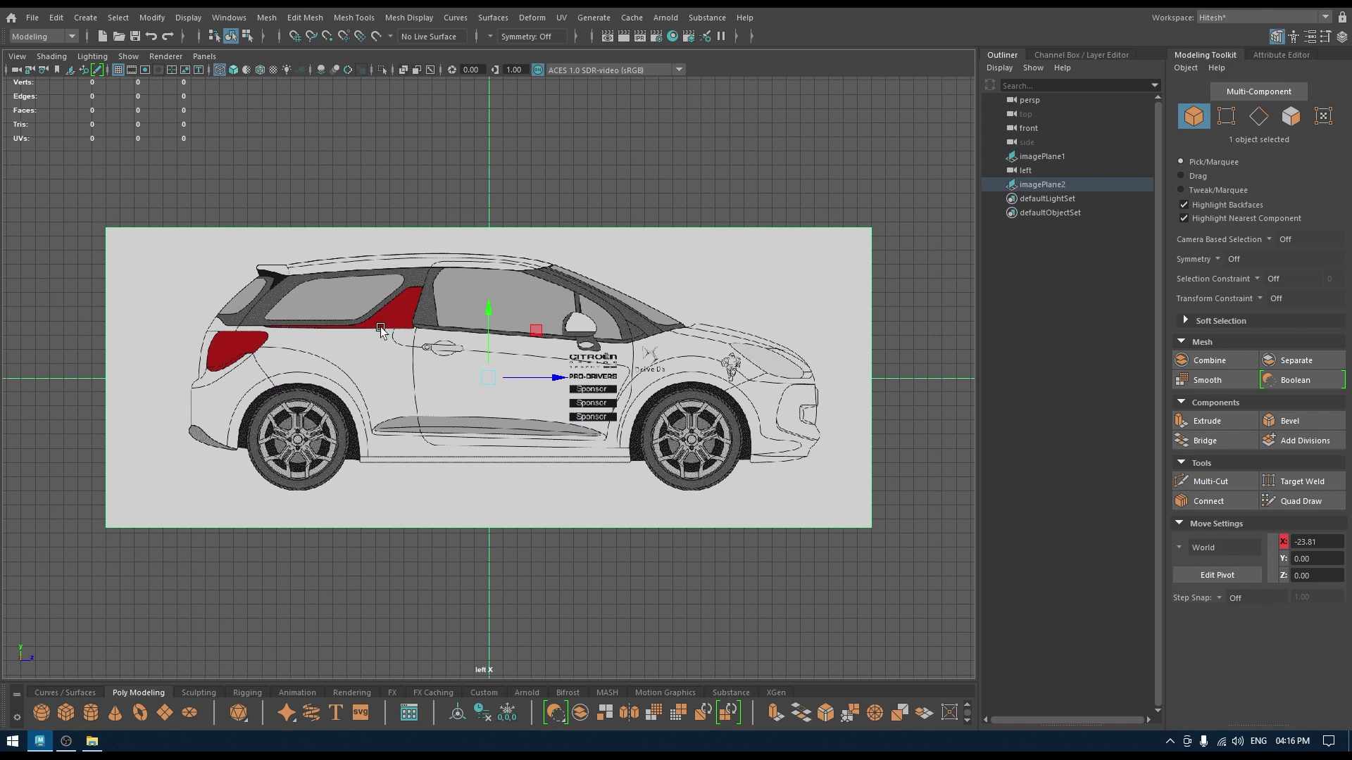
Switch to the top view and import top.png from the Image Plane folder as an image plane.
{"action": "left_click", "coordinate": [380, 329]}
{"action": "key", "text": "space"}
{"action": "left_click_drag", "start_coordinate": [484, 182], "coordinate": [386, 181]}
{"action": "left_click", "coordinate": [17, 56]}
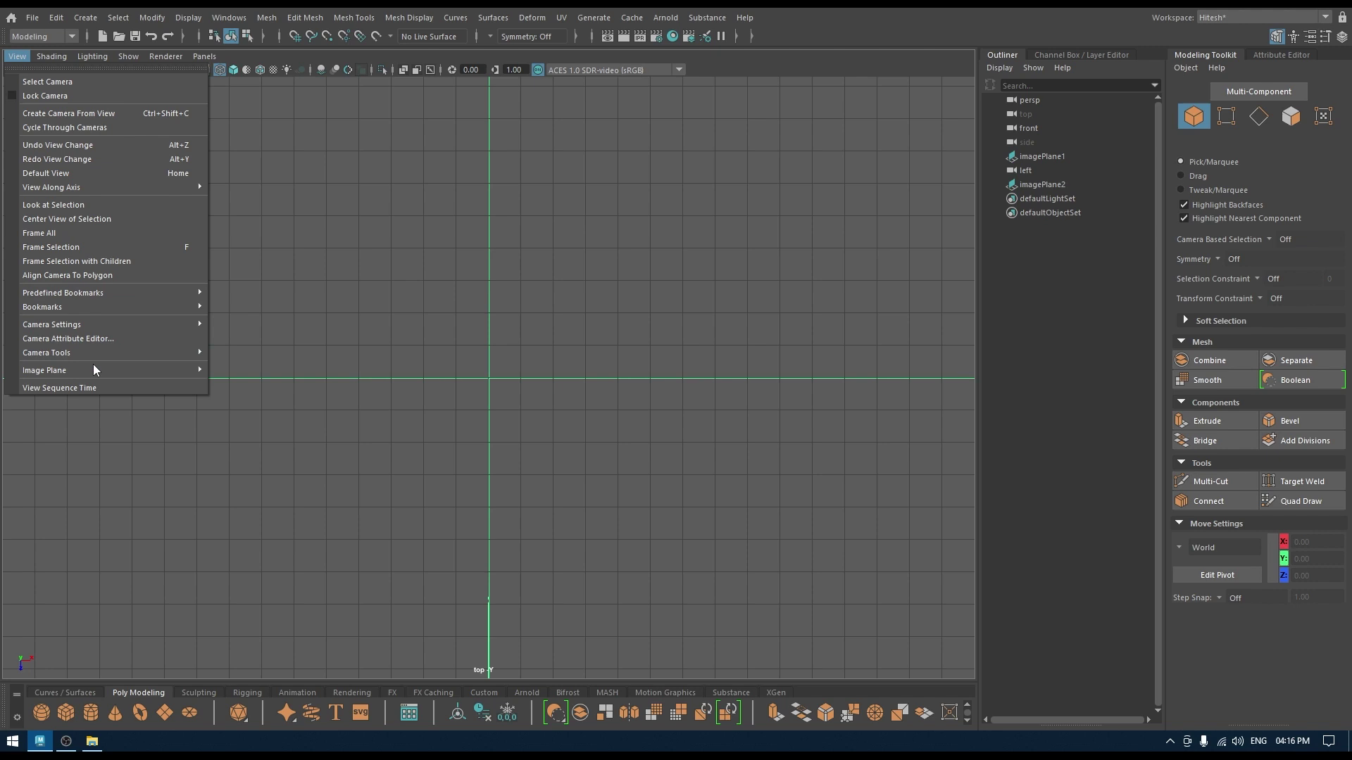
{"action": "mouse_move", "coordinate": [181, 375]}
{"action": "left_click", "coordinate": [265, 374]}
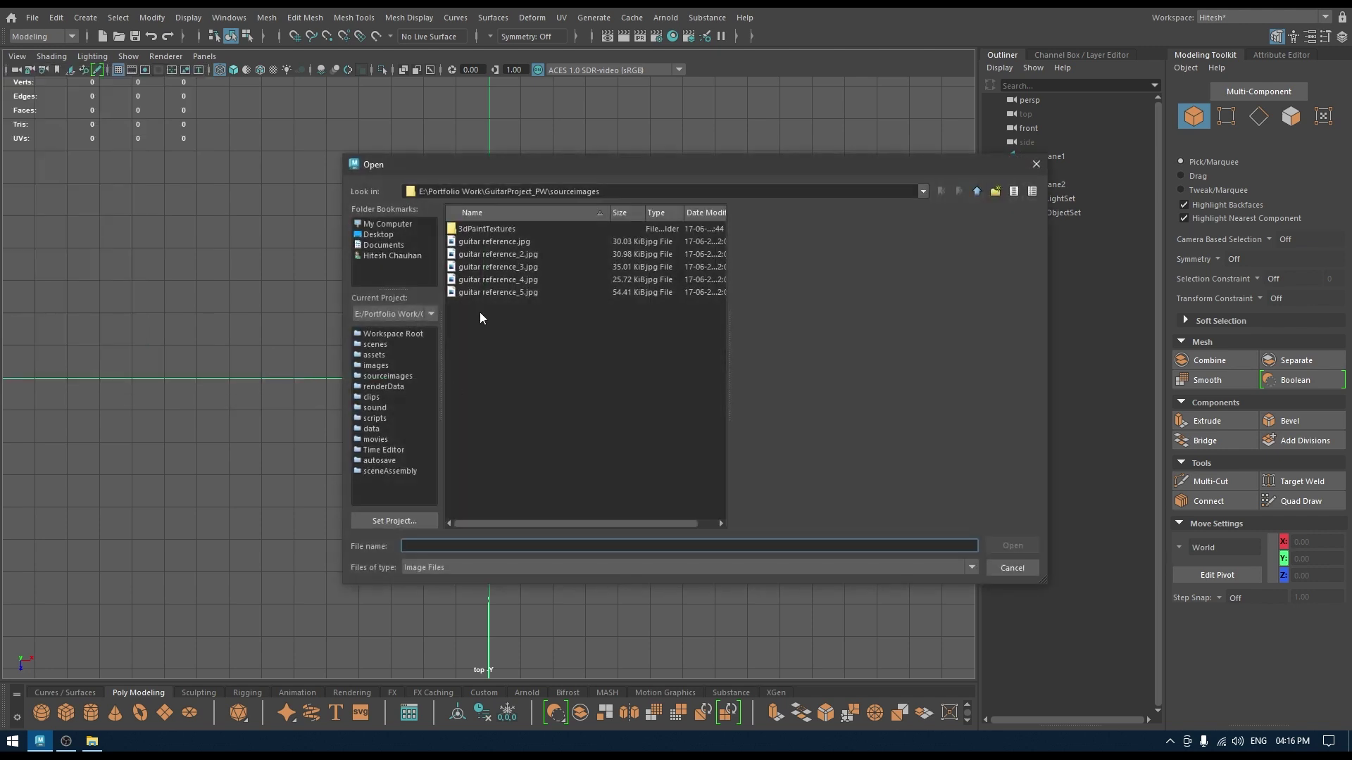
{"action": "key", "text": "ctrl+v"}
{"action": "key", "text": "Return"}
{"action": "double_click", "coordinate": [463, 280]}
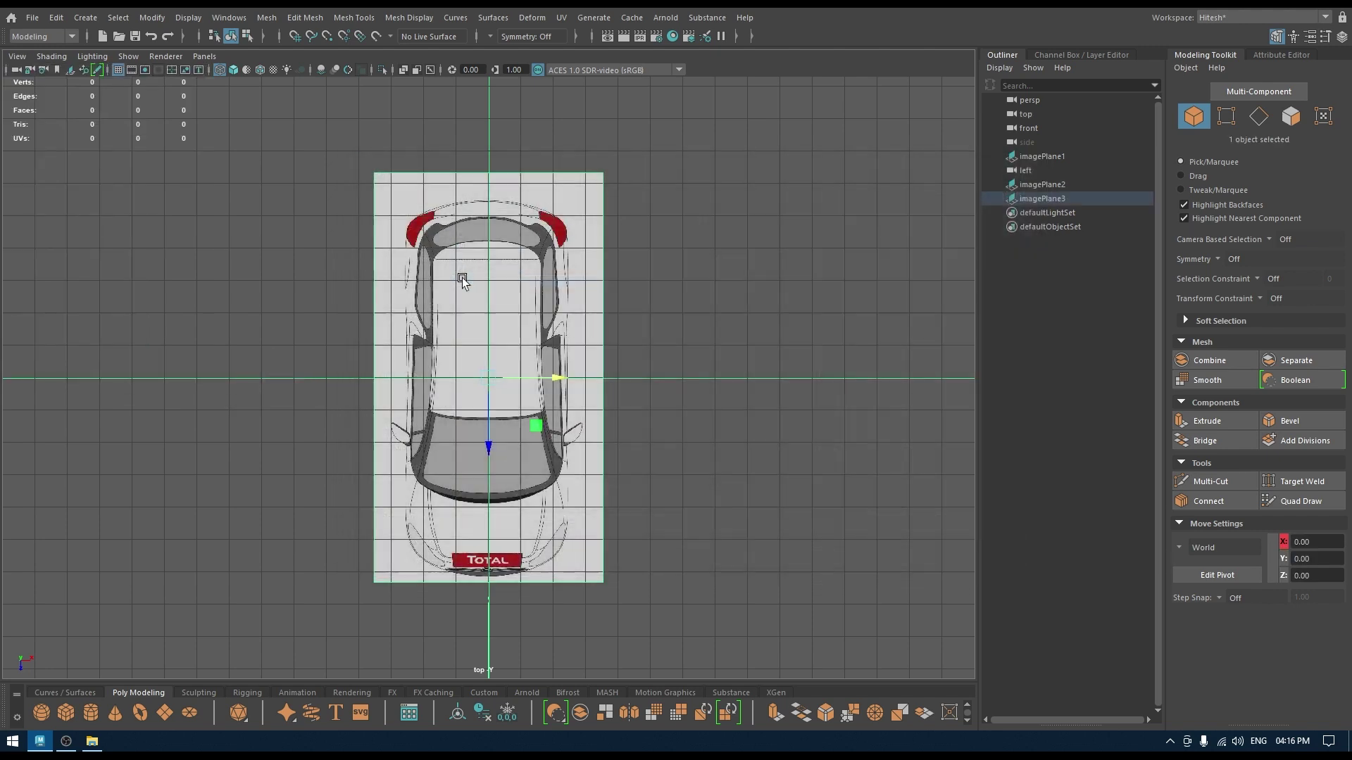
In the perspective view, lower the top image plane to about Y -24.89 and scale it uniformly to about 4.281.
{"action": "key", "text": "space"}
{"action": "left_click_drag", "start_coordinate": [510, 320], "coordinate": [452, 218]}
{"action": "scroll", "coordinate": [452, 218], "scroll_direction": "down", "scroll_amount": 3}
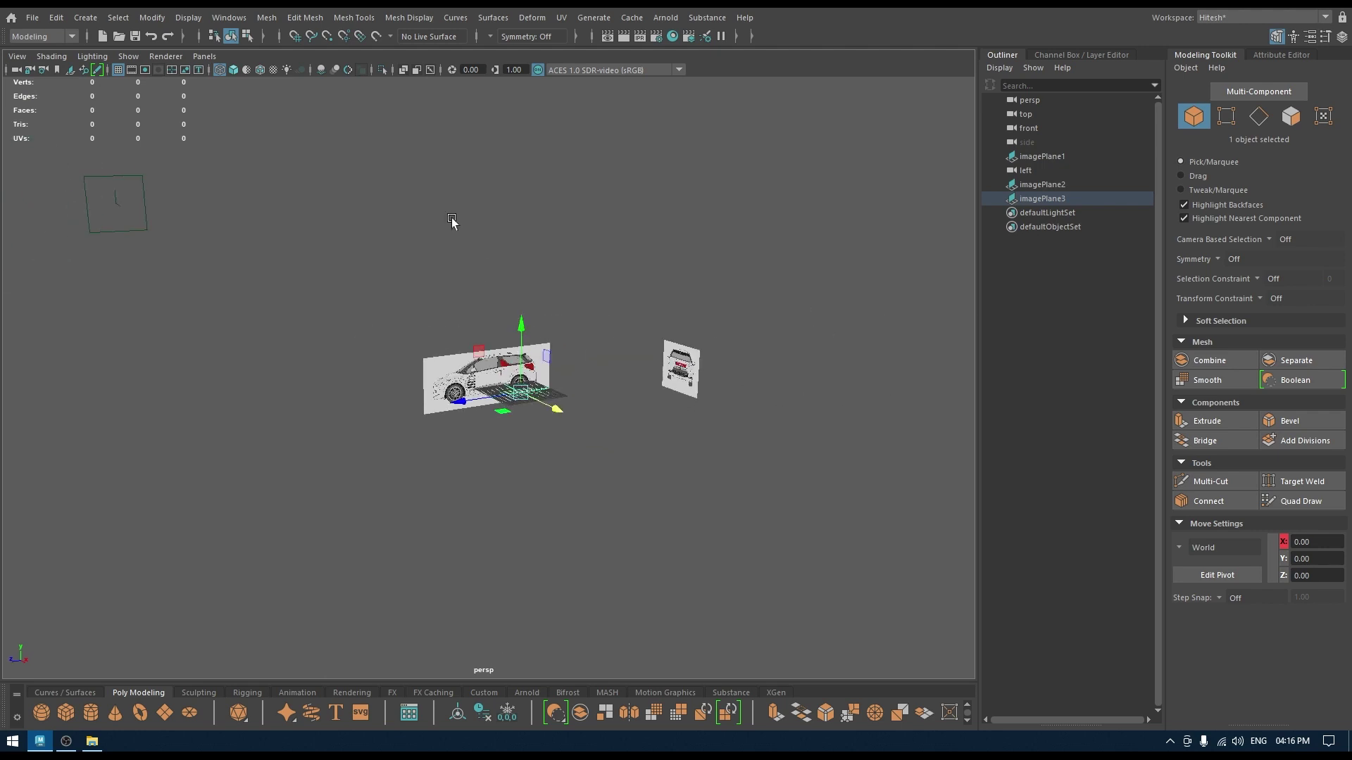
{"action": "scroll", "coordinate": [452, 218], "scroll_direction": "down", "scroll_amount": 2}
{"action": "left_click_drag", "start_coordinate": [500, 302], "coordinate": [520, 334], "text": "alt"}
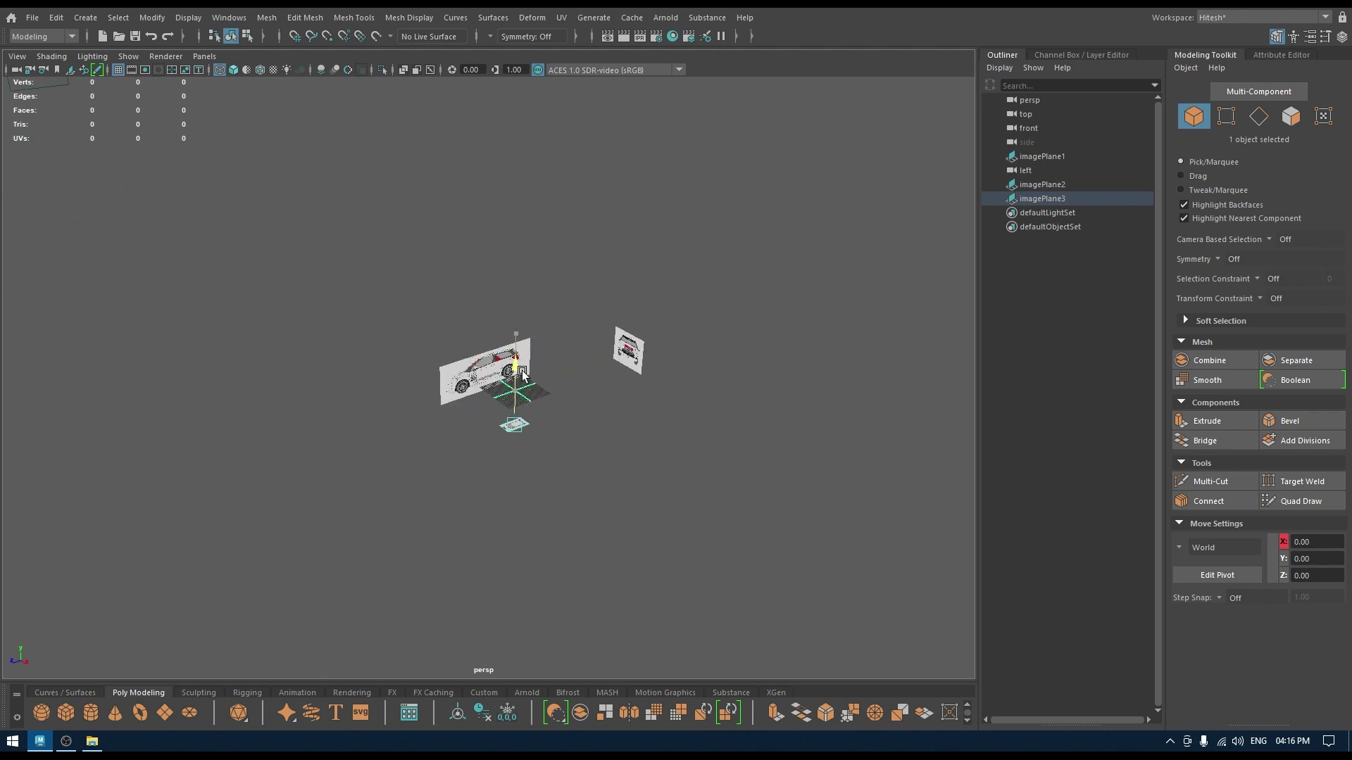
{"action": "left_click_drag", "start_coordinate": [523, 372], "coordinate": [524, 382]}
{"action": "key", "text": "r"}
{"action": "left_click_drag", "start_coordinate": [515, 434], "coordinate": [571, 467]}
{"action": "key", "text": "w"}
Check the scaled top reference image in the top view with nothing selected.
{"action": "key", "text": "space"}
{"action": "left_click_drag", "start_coordinate": [590, 408], "coordinate": [516, 410]}
{"action": "scroll", "coordinate": [644, 366], "scroll_direction": "down", "scroll_amount": 5}
{"action": "left_click", "coordinate": [602, 369]}
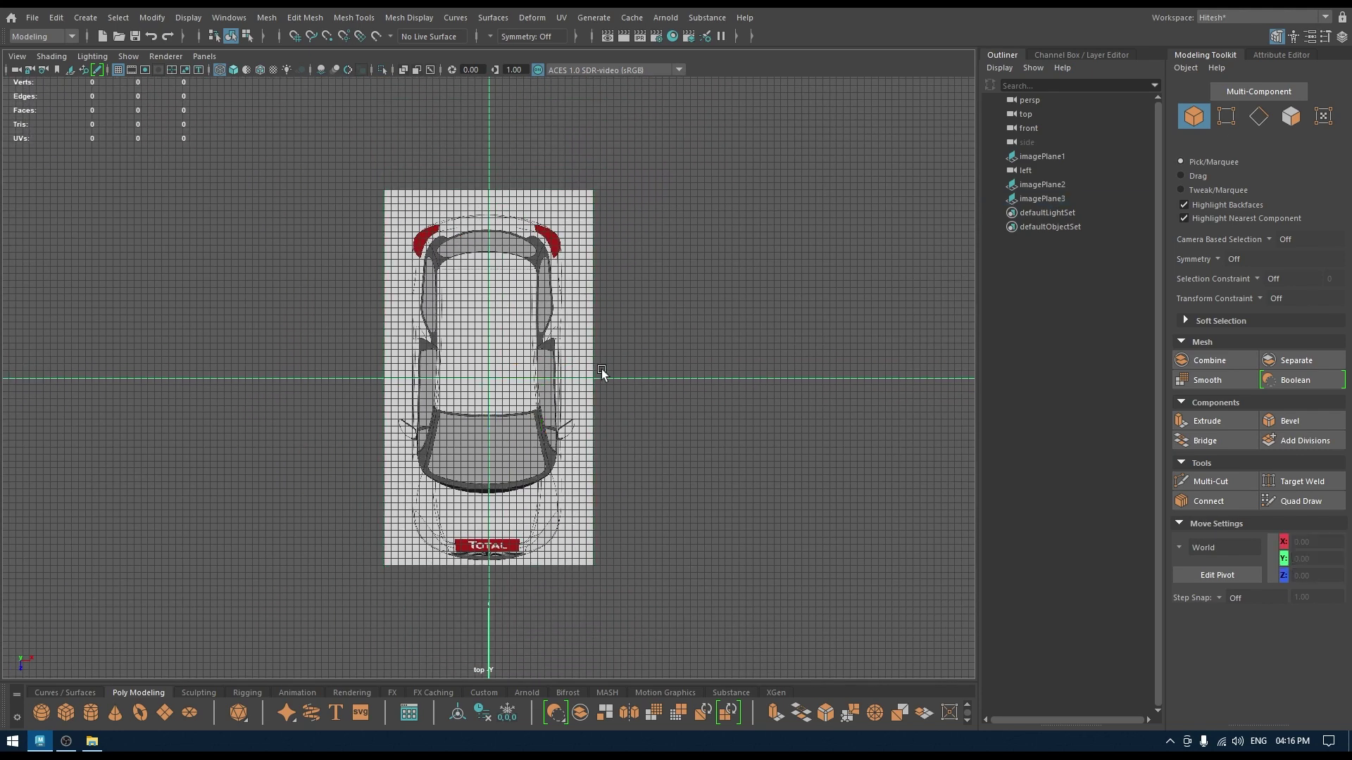
{"action": "left_click_drag", "start_coordinate": [601, 369], "coordinate": [739, 357], "text": "alt"}
{"action": "scroll", "coordinate": [732, 347], "scroll_direction": "up", "scroll_amount": 1}
Return to the perspective view and select all three image planes together.
{"action": "key", "text": "space"}
{"action": "left_click_drag", "start_coordinate": [661, 394], "coordinate": [769, 423], "text": "alt"}
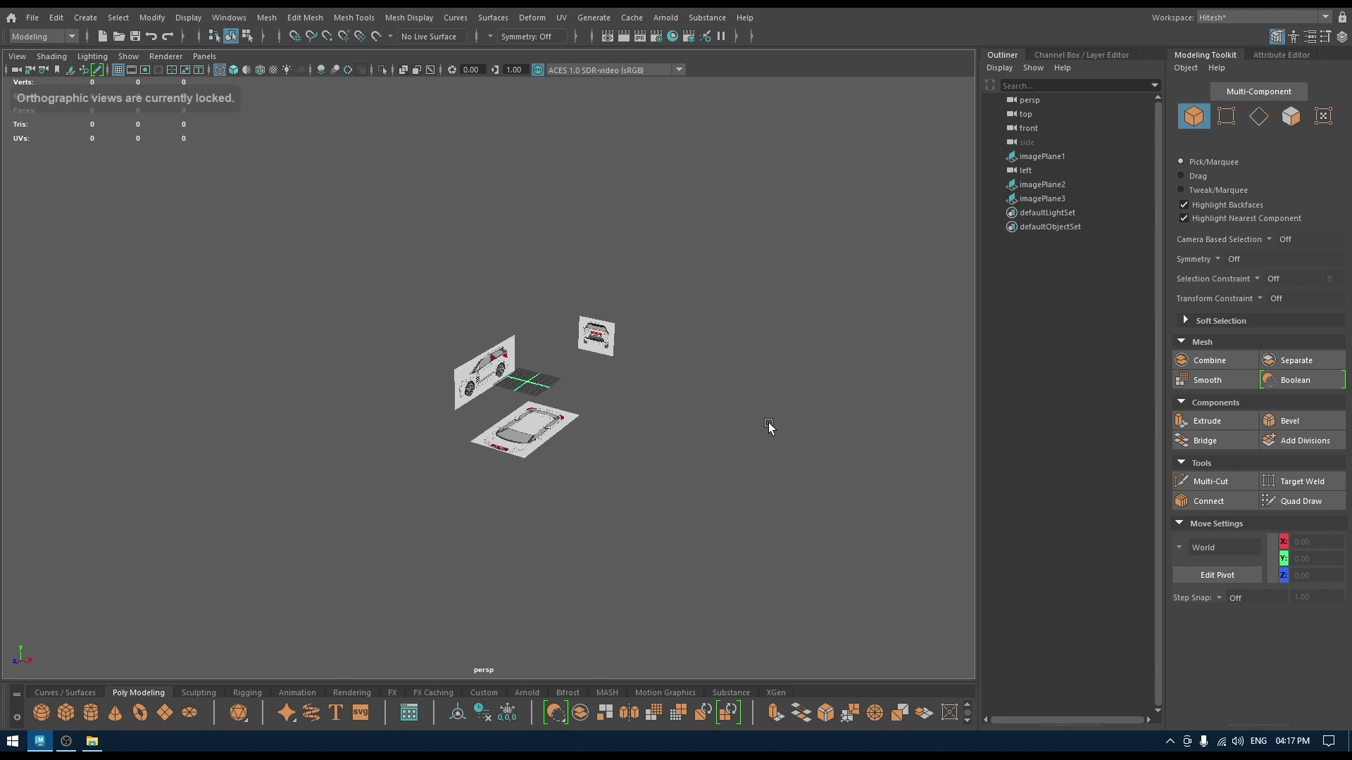
{"action": "left_click_drag", "start_coordinate": [752, 350], "coordinate": [670, 374], "text": "alt"}
{"action": "left_click_drag", "start_coordinate": [675, 265], "coordinate": [271, 567]}
{"action": "scroll", "coordinate": [546, 604], "scroll_direction": "up", "scroll_amount": 3}
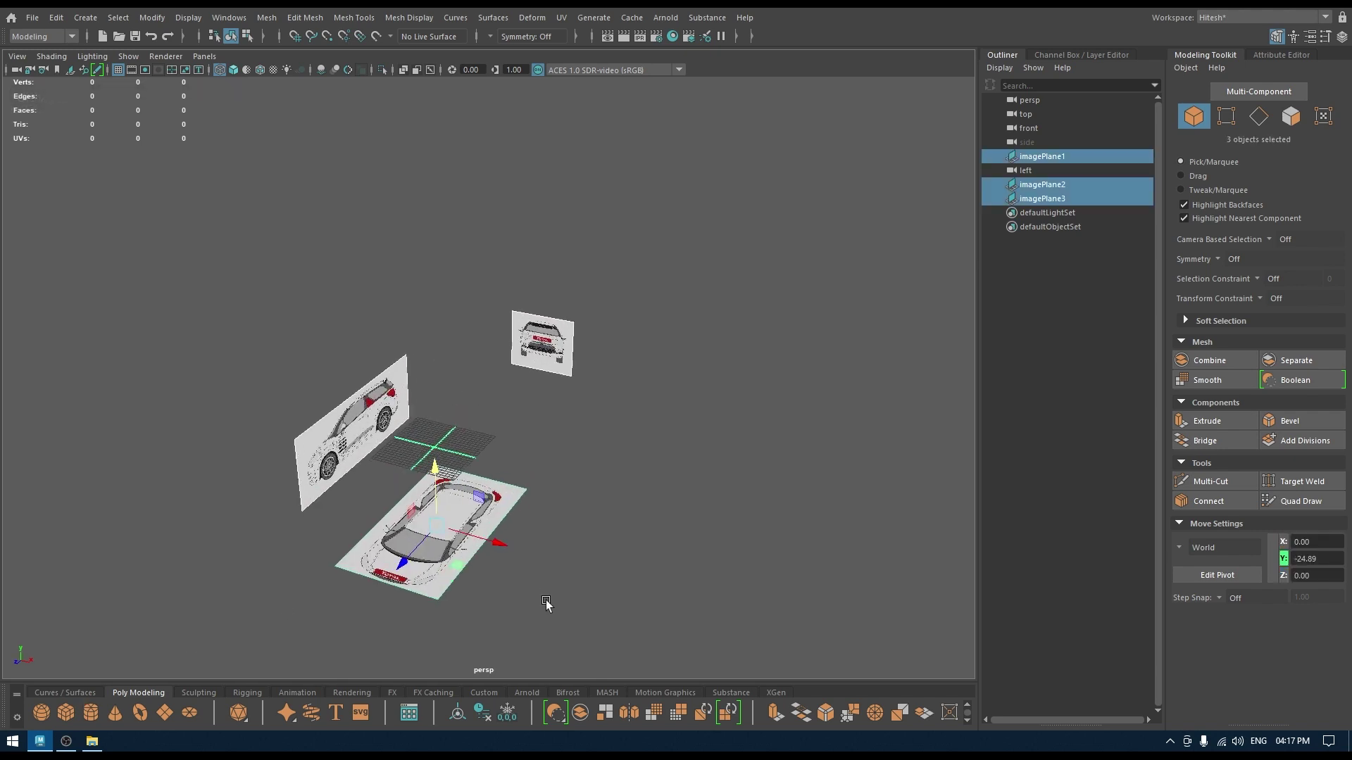
{"action": "left_click_drag", "start_coordinate": [546, 603], "coordinate": [529, 599], "text": "alt"}
{"action": "left_click", "coordinate": [706, 336]}
{"action": "left_click_drag", "start_coordinate": [671, 266], "coordinate": [247, 645]}
{"action": "left_click_drag", "start_coordinate": [458, 611], "coordinate": [495, 607], "text": "alt"}
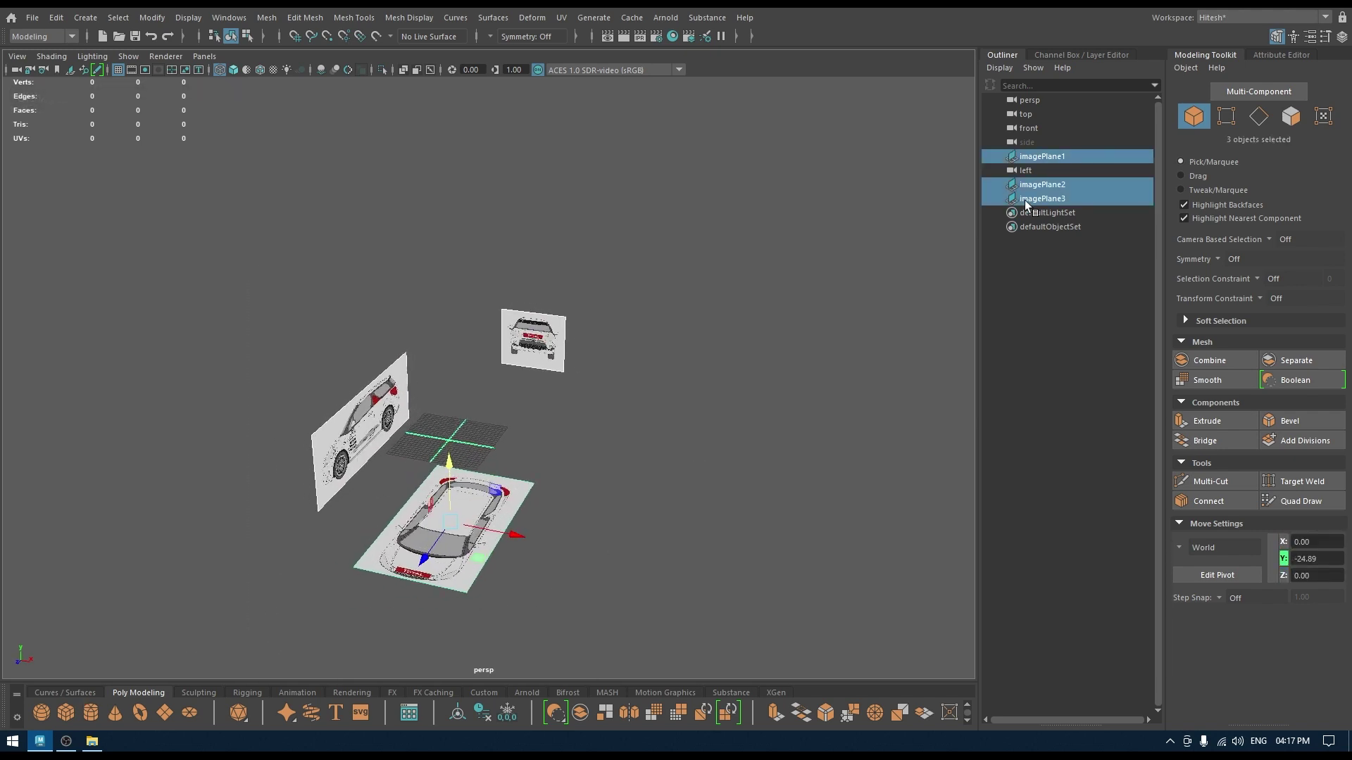
Create an empty display layer and add the three selected image planes to it, testing it with its visibility toggle.
{"action": "left_click", "coordinate": [1088, 52]}
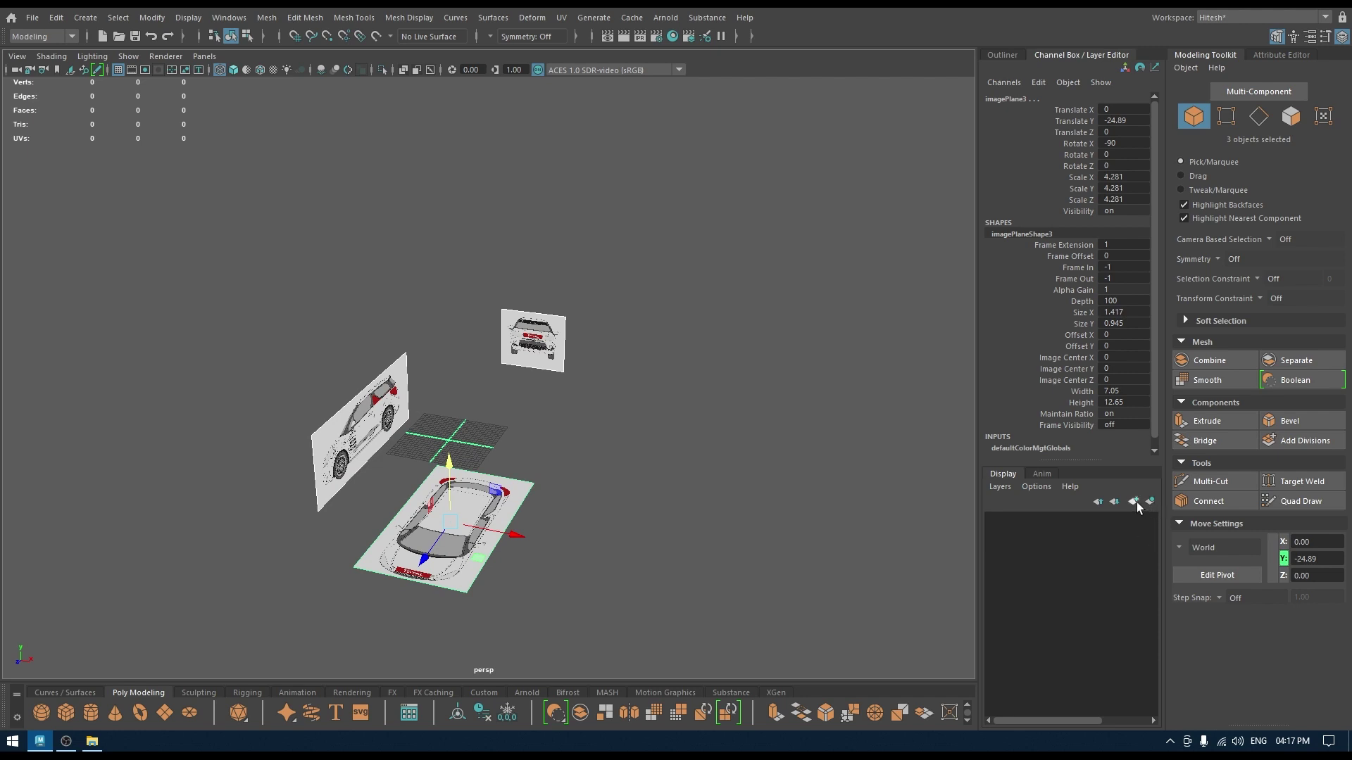
{"action": "left_click", "coordinate": [1133, 501]}
{"action": "left_click", "coordinate": [1067, 521]}
{"action": "right_click", "coordinate": [1068, 521]}
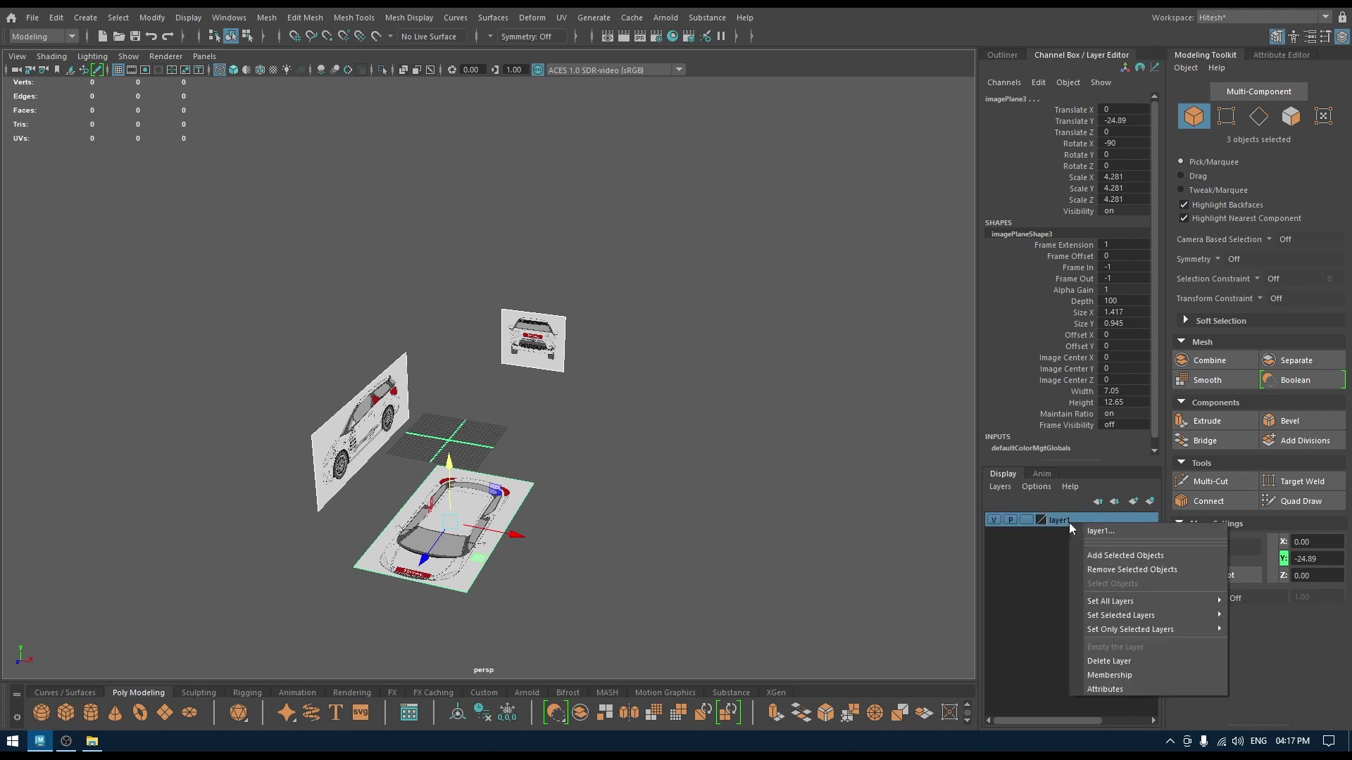
{"action": "left_click", "coordinate": [1103, 561]}
{"action": "left_click", "coordinate": [643, 431]}
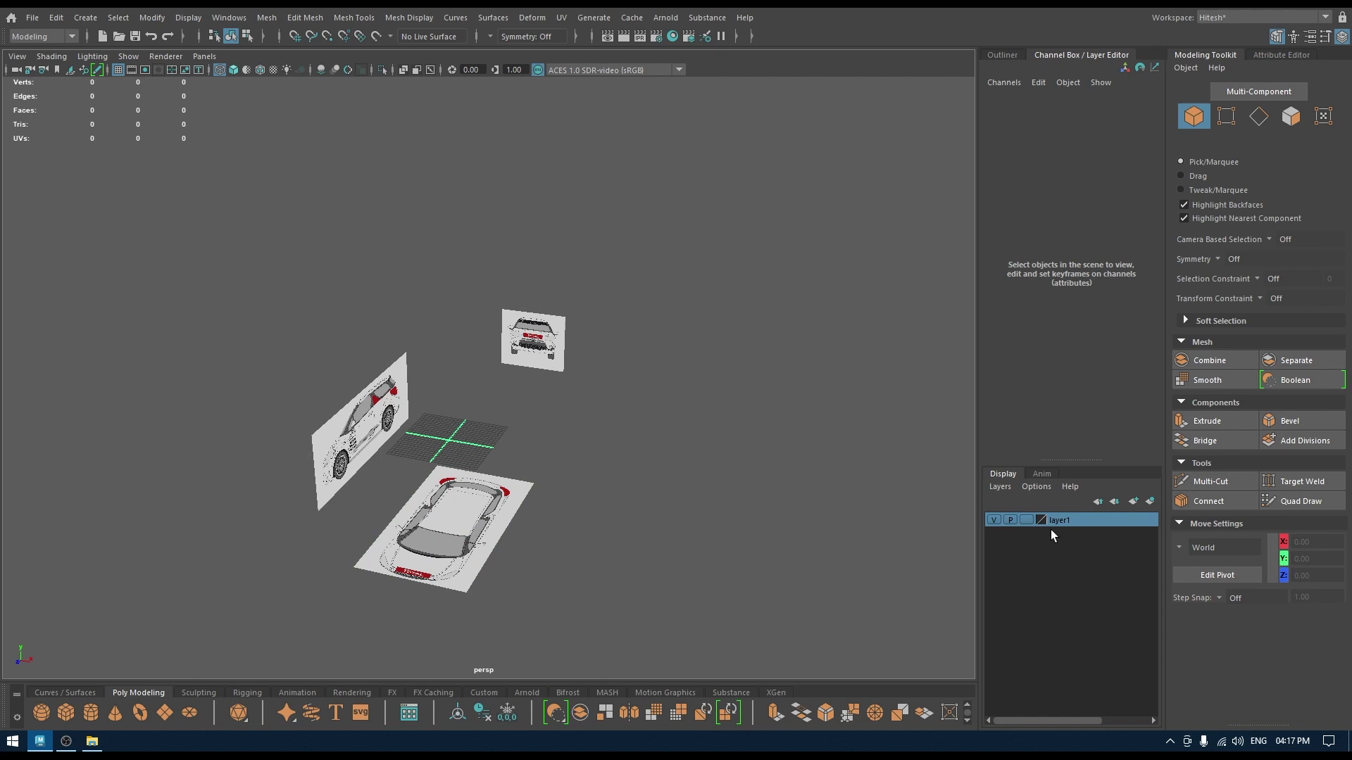
{"action": "left_click", "coordinate": [993, 521]}
{"action": "left_click", "coordinate": [994, 521]}
Select the display layer's objects, remove them from the layer and delete the layer.
{"action": "right_click", "coordinate": [1060, 522]}
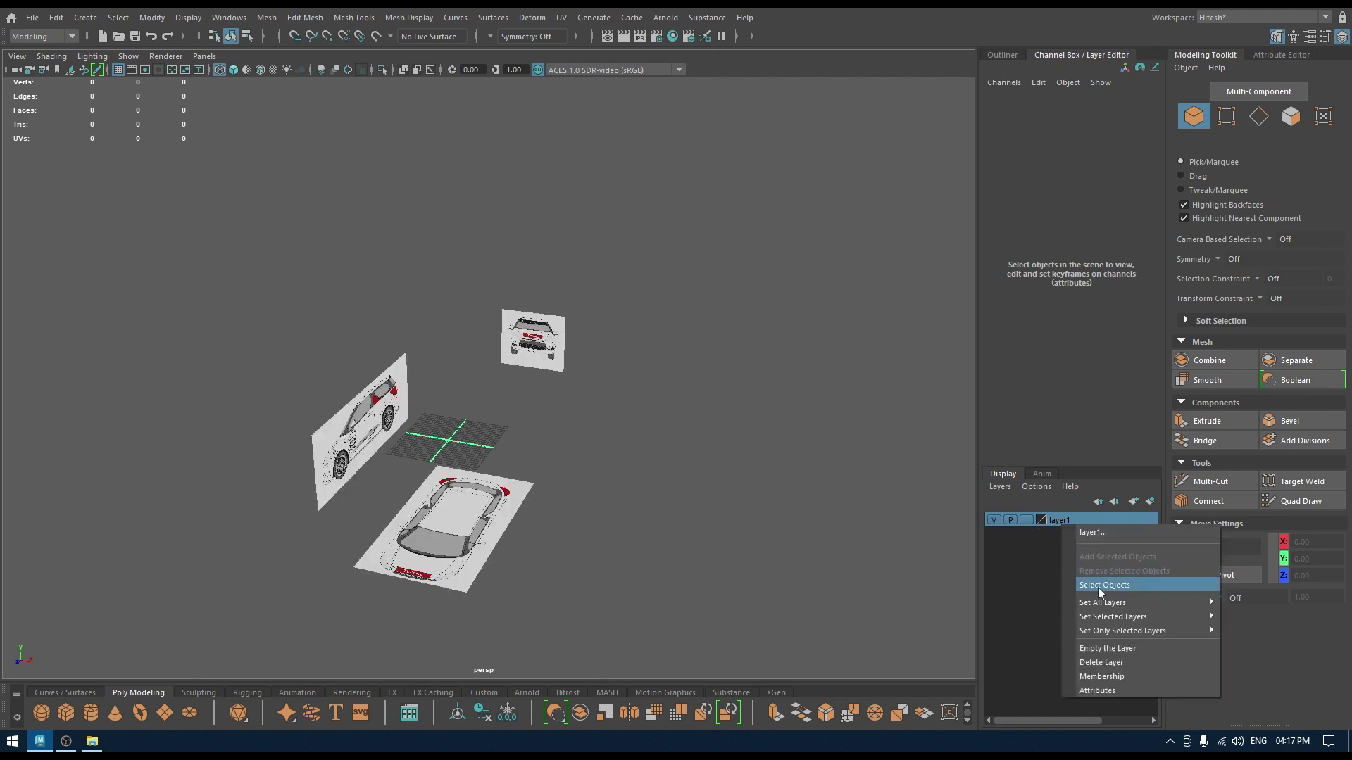
{"action": "left_click", "coordinate": [1102, 587]}
{"action": "right_click", "coordinate": [1057, 521]}
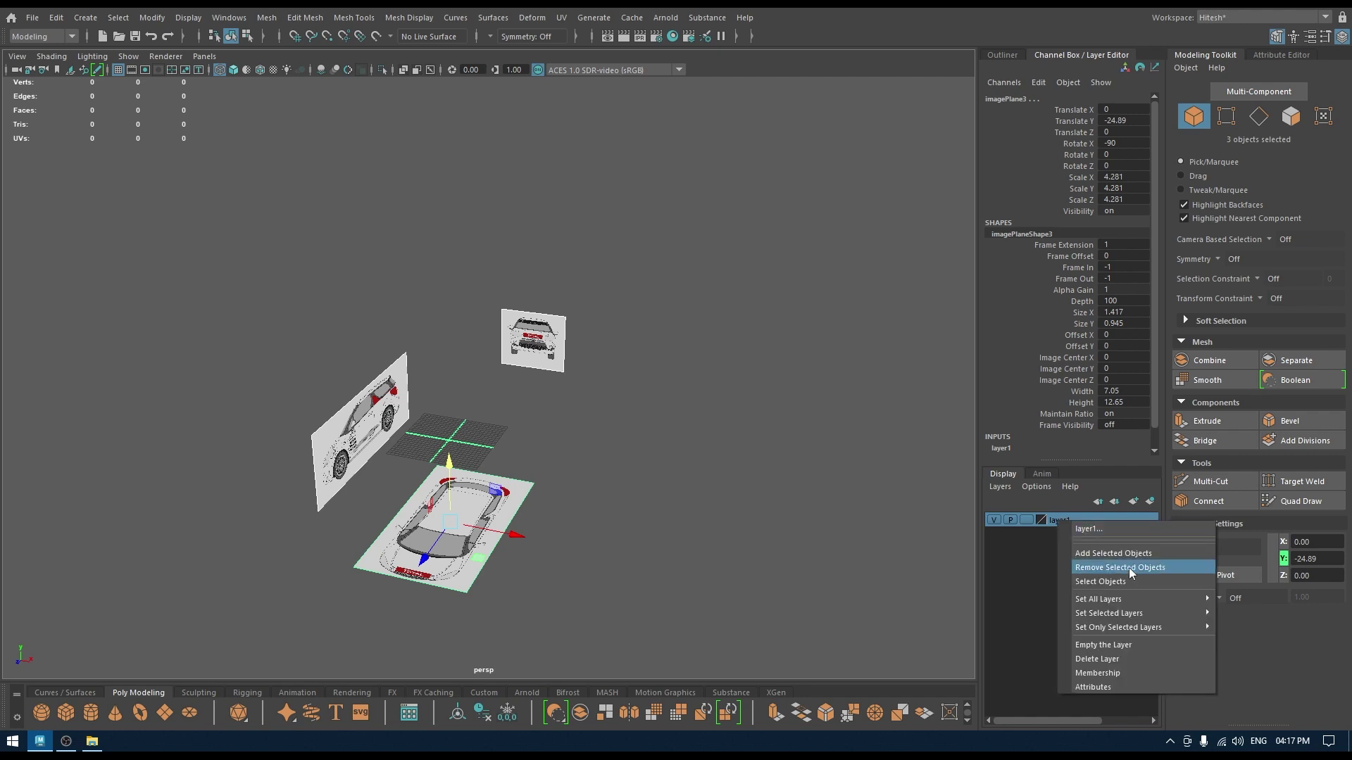
{"action": "left_click", "coordinate": [1128, 568]}
{"action": "right_click", "coordinate": [1095, 522]}
{"action": "left_click", "coordinate": [1138, 657]}
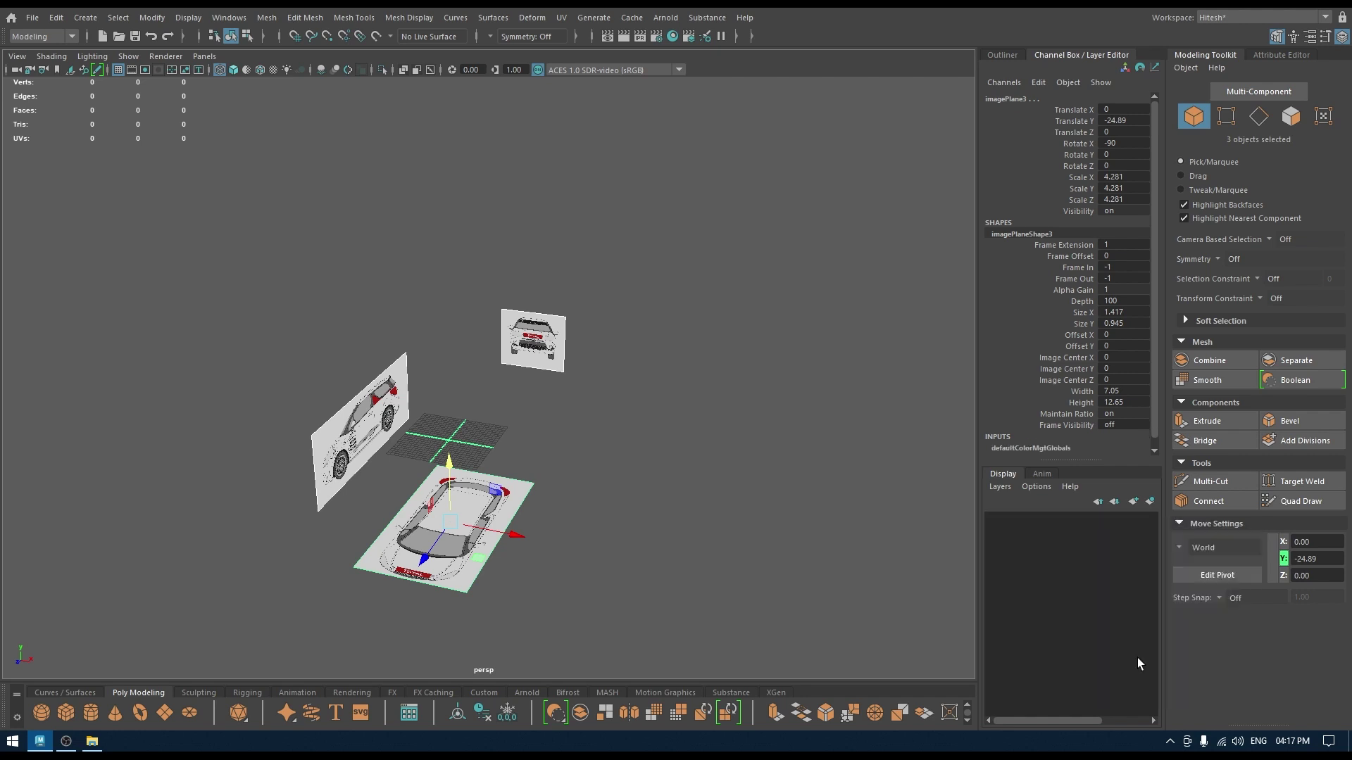
Create a display layer from the selected image planes, test its visibility toggle and set it to Reference mode.
{"action": "left_click", "coordinate": [1150, 503]}
{"action": "left_click", "coordinate": [994, 519]}
{"action": "left_click", "coordinate": [994, 519]}
{"action": "left_click", "coordinate": [1026, 522]}
{"action": "left_click", "coordinate": [1026, 521]}
Try to select the image planes in the perspective view to test the layer's Reference mode.
{"action": "left_click", "coordinate": [622, 490]}
{"action": "mouse_move", "coordinate": [697, 216]}
{"action": "left_mouse_down"}
{"action": "mouse_move", "coordinate": [603, 313]}
{"action": "mouse_move", "coordinate": [208, 630]}
{"action": "left_mouse_up"}
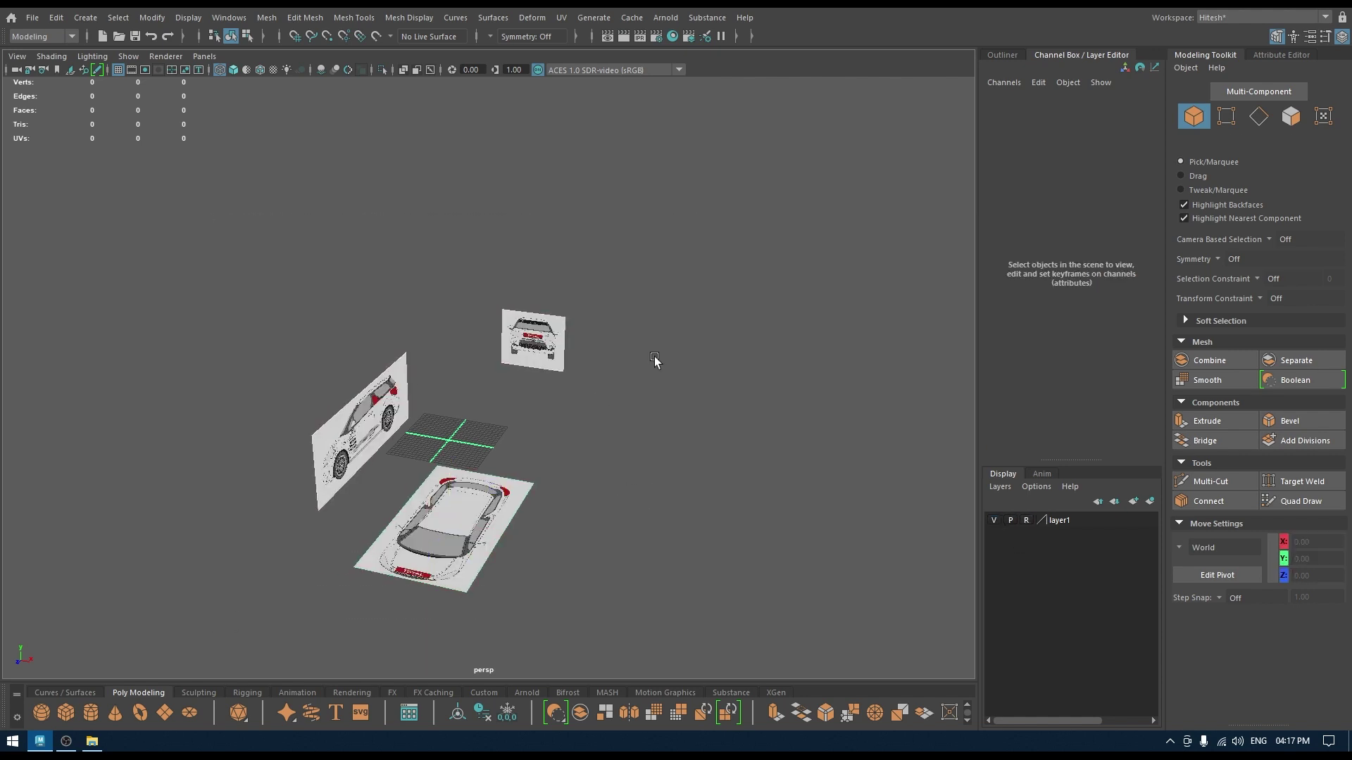
{"action": "mouse_move", "coordinate": [679, 292]}
{"action": "left_mouse_down"}
{"action": "mouse_move", "coordinate": [159, 741]}
{"action": "mouse_move", "coordinate": [281, 628]}
{"action": "left_mouse_up"}
{"action": "right_click_drag", "start_coordinate": [376, 541], "coordinate": [416, 564], "text": "alt"}
{"action": "middle_click_drag", "start_coordinate": [416, 564], "coordinate": [417, 491], "text": "alt"}
{"action": "right_click_drag", "start_coordinate": [416, 492], "coordinate": [430, 517], "text": "alt"}
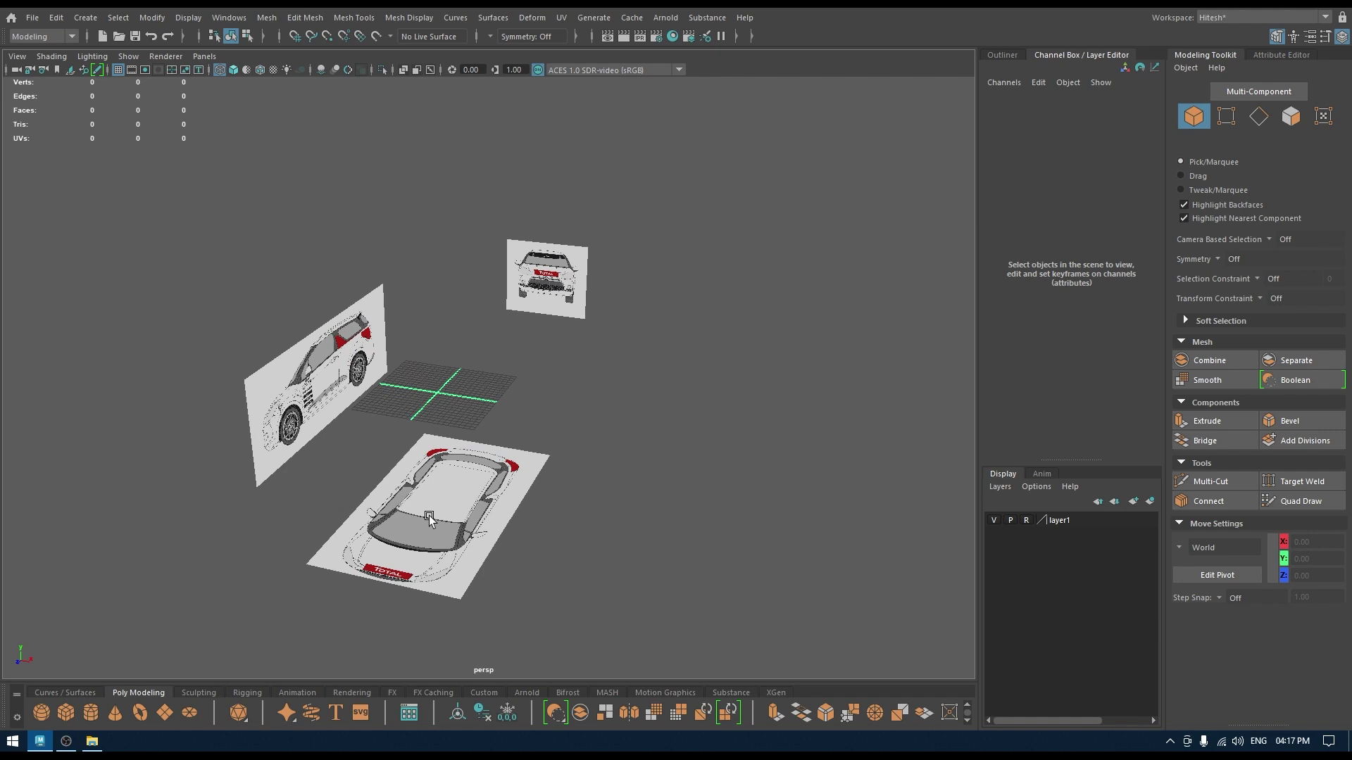
{"action": "left_click_drag", "start_coordinate": [429, 518], "coordinate": [450, 350], "text": "alt"}
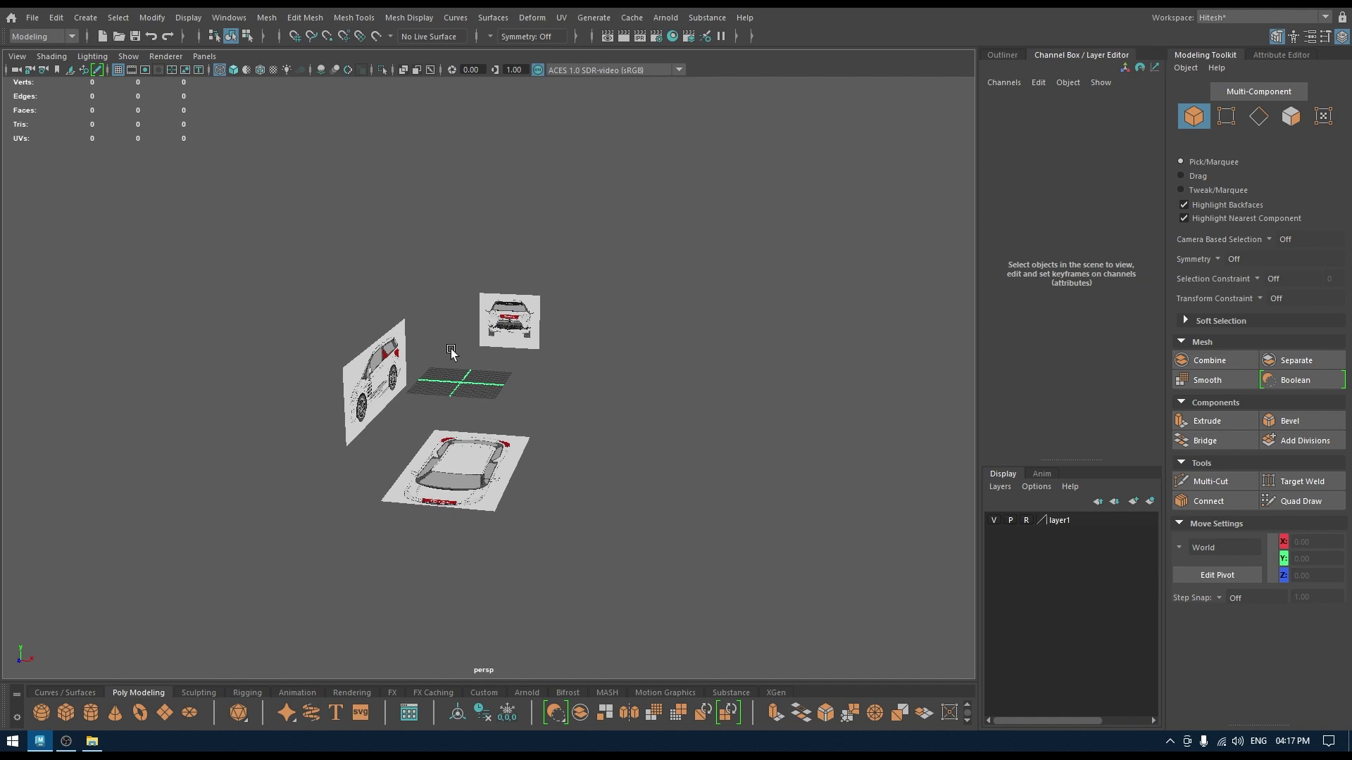
Review the car reference images in the side and top views.
{"action": "key", "text": "space"}
{"action": "left_click_drag", "start_coordinate": [450, 349], "coordinate": [586, 424]}
{"action": "key", "text": "space"}
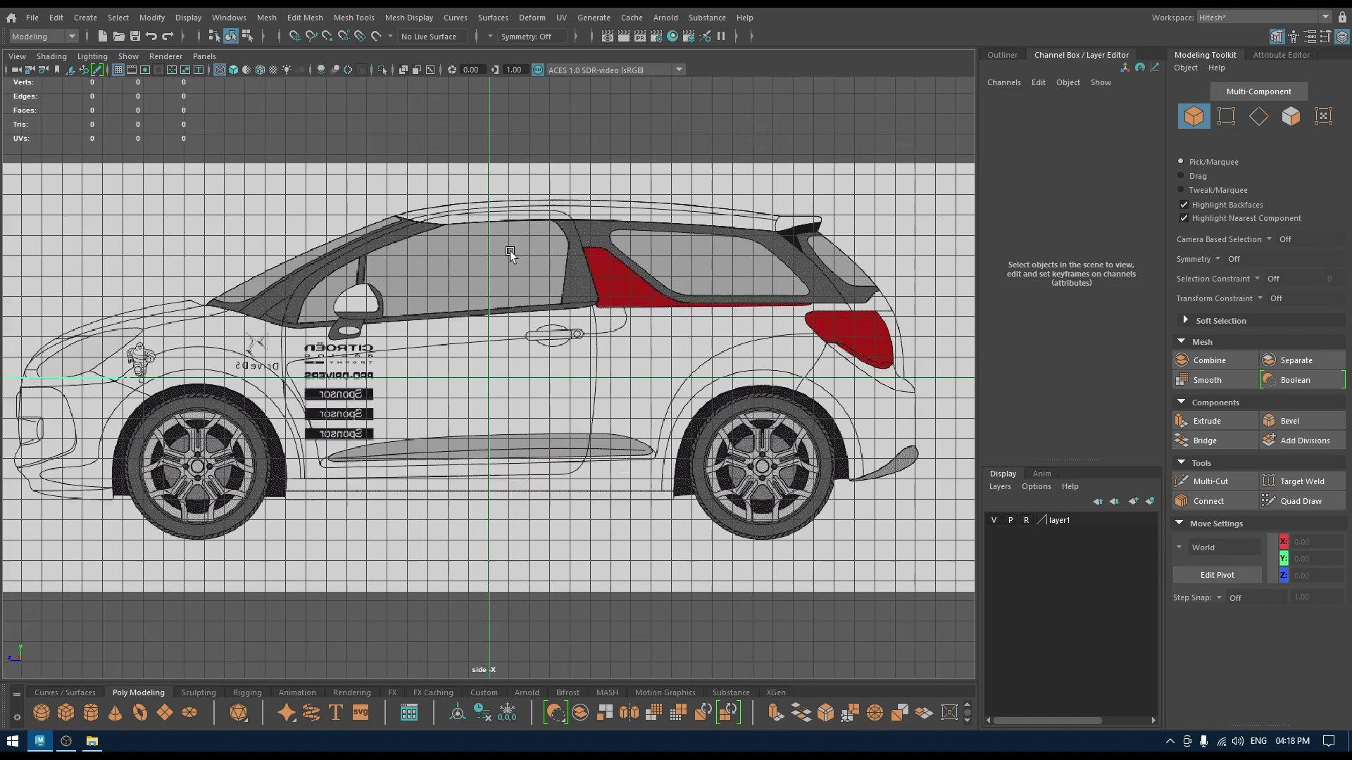
{"action": "key", "text": "space"}
{"action": "left_click_drag", "start_coordinate": [499, 299], "coordinate": [409, 278]}
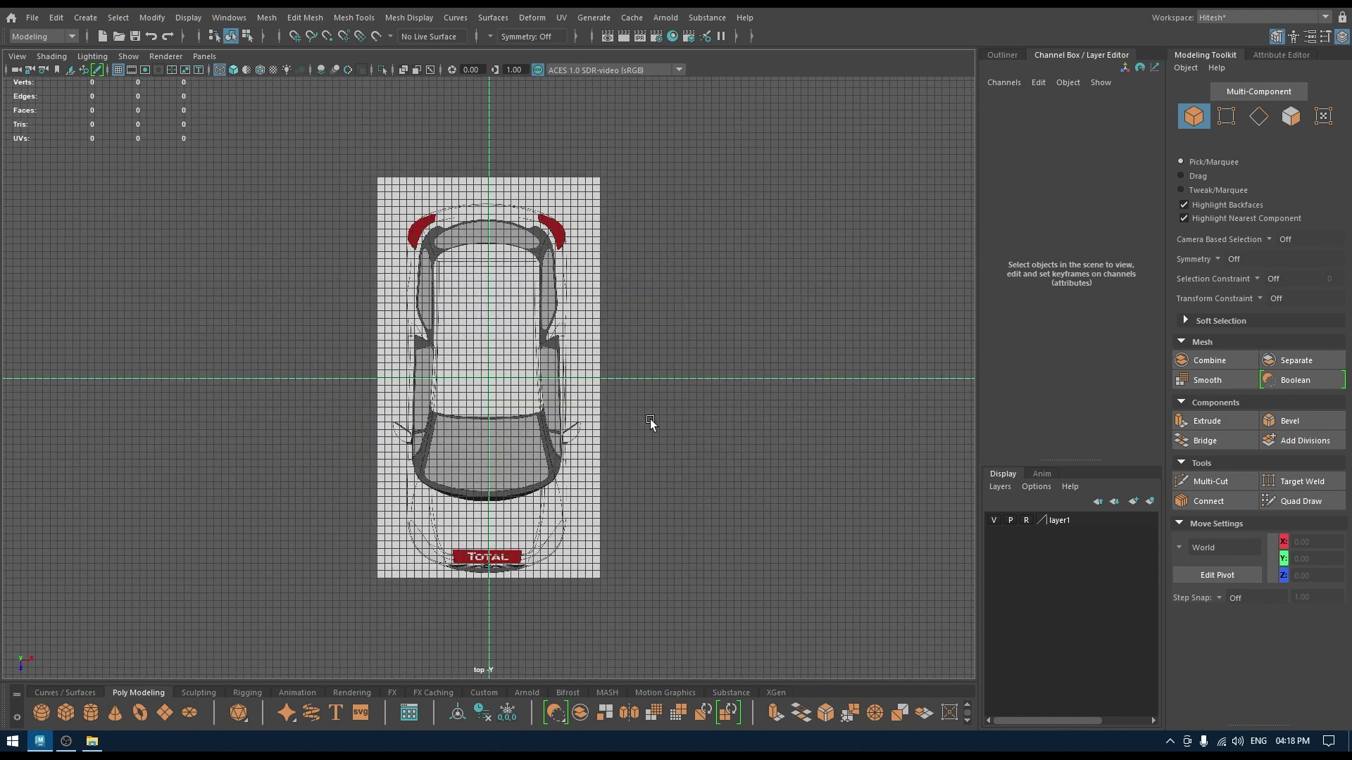
{"action": "scroll", "coordinate": [649, 420], "scroll_direction": "down", "scroll_amount": 2}
Go back to the perspective view to examine the three image planes and show the Outliner.
{"action": "key", "text": "space"}
{"action": "left_click_drag", "start_coordinate": [561, 386], "coordinate": [563, 347]}
{"action": "left_click_drag", "start_coordinate": [667, 429], "coordinate": [624, 480], "text": "alt"}
{"action": "middle_click_drag", "start_coordinate": [626, 386], "coordinate": [633, 396], "text": "alt"}
{"action": "left_click", "coordinate": [1002, 55]}
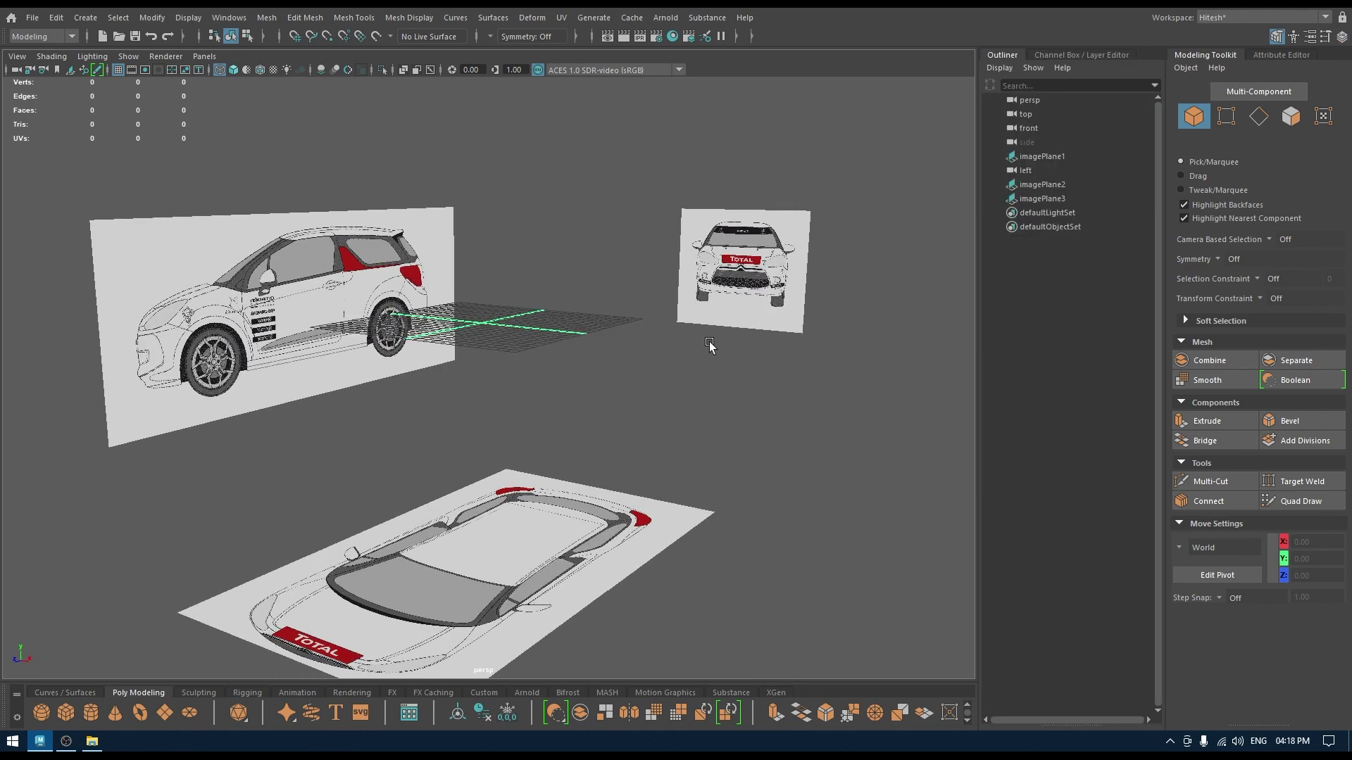